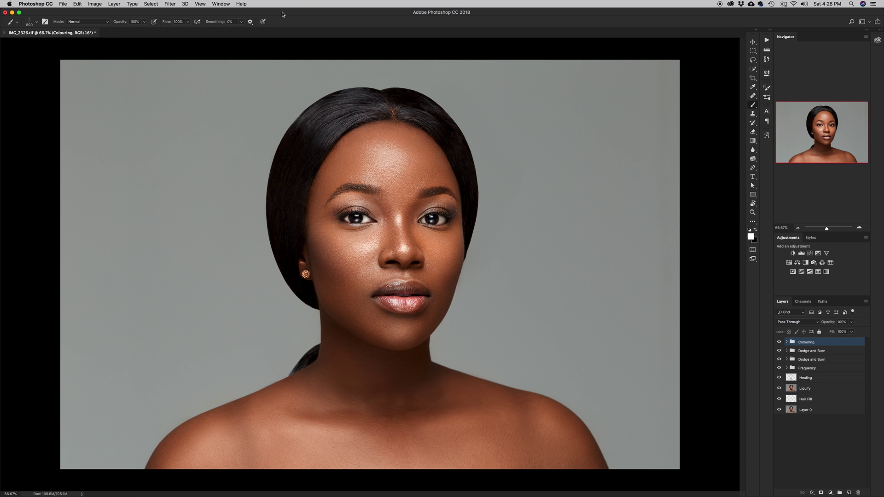
# Review the retouch by hiding all layers above the original portrait and showing them again one by one up to the Colouring group.
pyautogui.moveTo(779, 342); pyautogui.dragTo(781, 402)
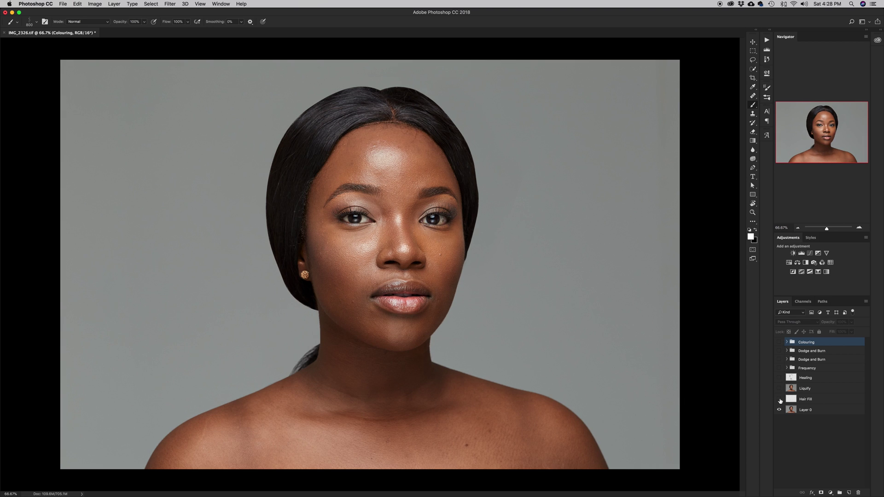
pyautogui.click(779, 399)
pyautogui.click(779, 399)
pyautogui.click(779, 399)
pyautogui.click(780, 389)
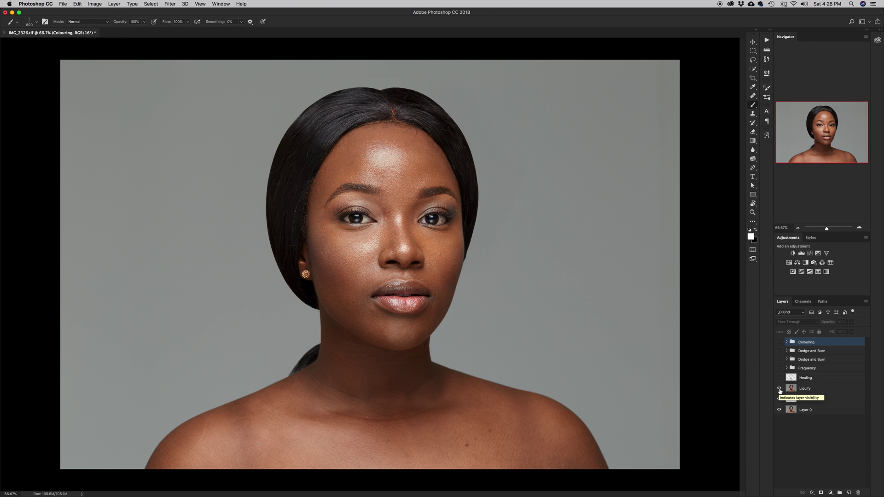
pyautogui.click(779, 378)
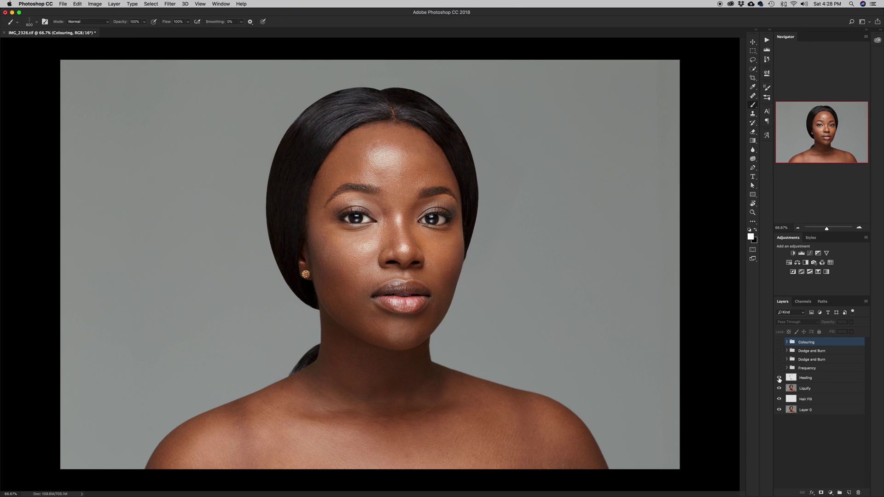
pyautogui.click(779, 368)
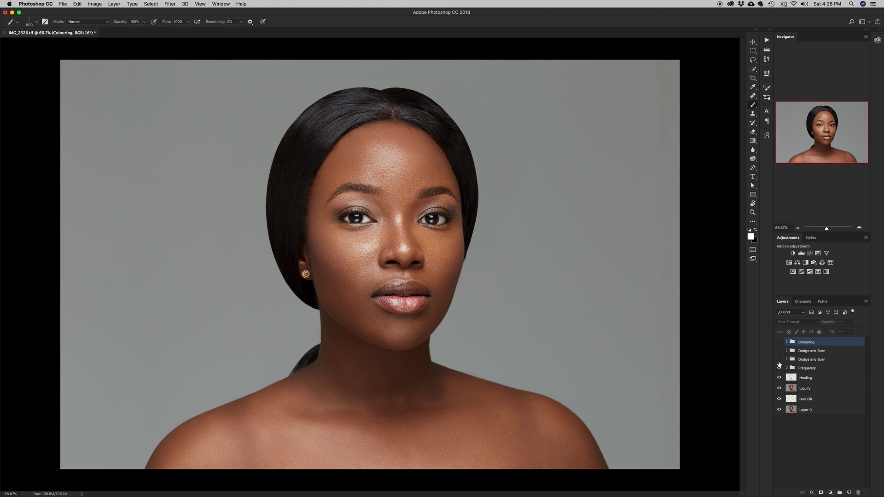
pyautogui.click(779, 359)
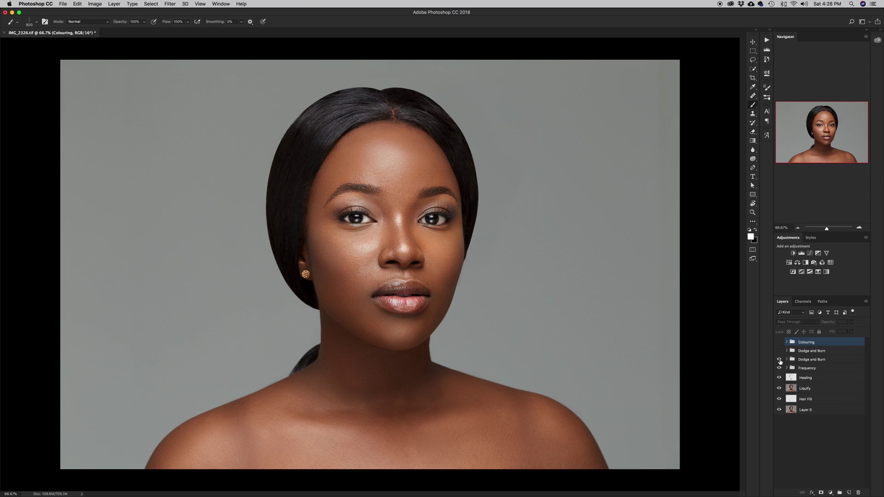
pyautogui.click(779, 351)
pyautogui.click(779, 343)
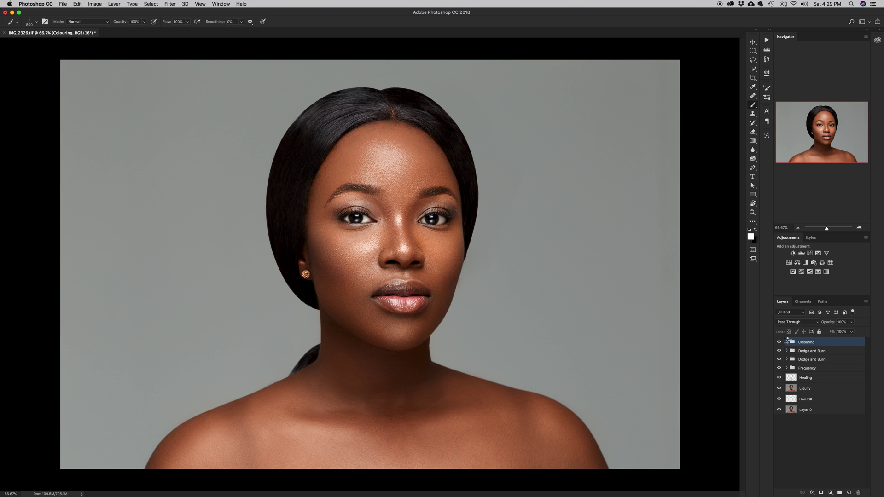
# Create a new layer above the Colouring group and stamp all visible layers into it.
pyautogui.press('alt+shift+super+n')
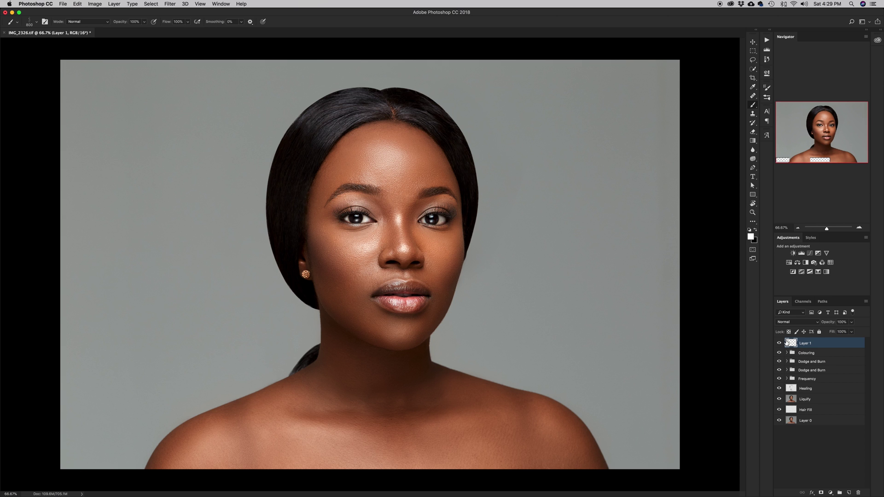
pyautogui.press('alt+shift+super+e')
# Select the woman with Select Subject, refine the hair edge in Select and Mask, and output to a new layer with layer mask.
pyautogui.press('w')
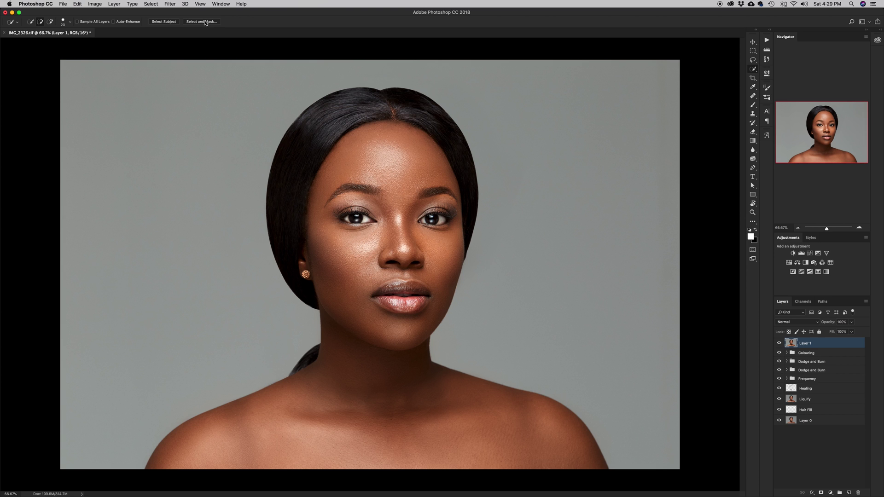
pyautogui.click(161, 22)
pyautogui.press('alt+super+r')
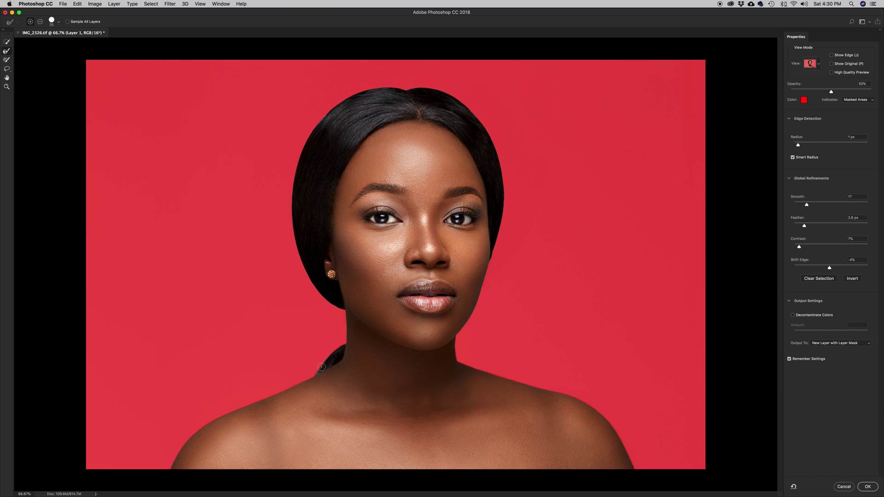
pyautogui.click(311, 332)
pyautogui.click(867, 486)
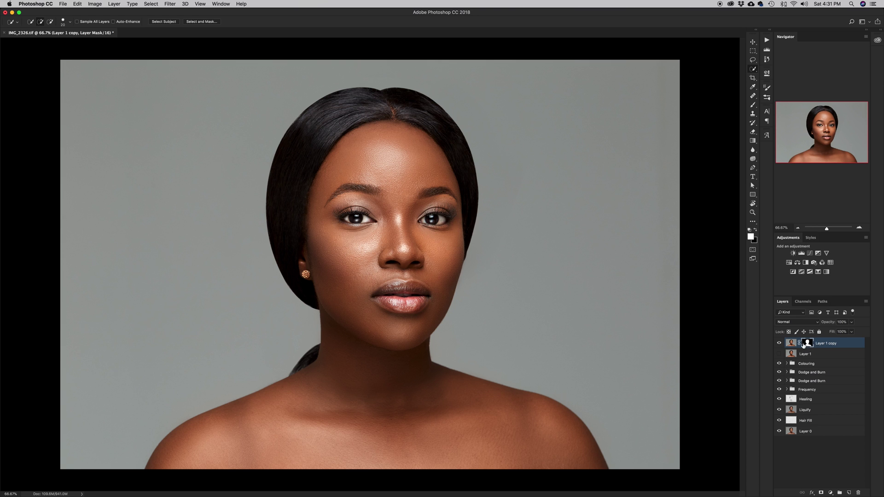
# Create a layer group named BG Effects and place it beneath the masked cutout layer.
pyautogui.click(839, 492)
pyautogui.doubleClick(804, 343)
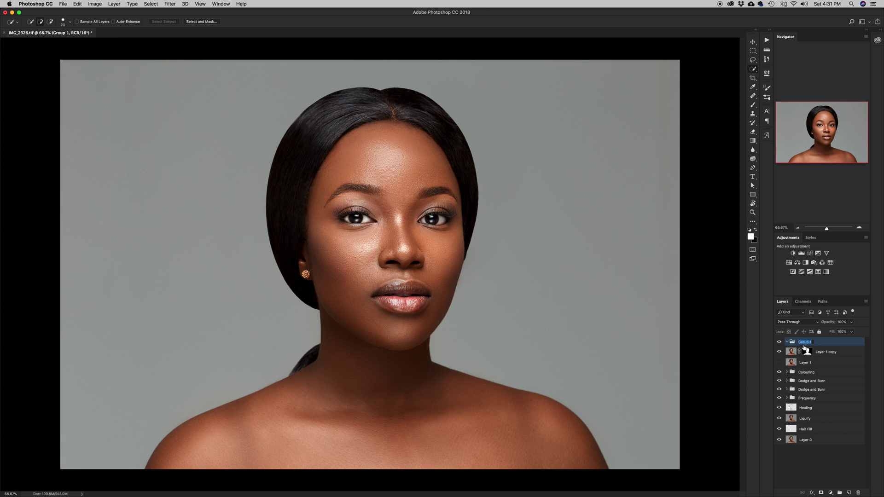
pyautogui.write('Ba')
pyautogui.write(' Effects')
pyautogui.press('Return')
pyautogui.moveTo(820, 348); pyautogui.dragTo(818, 354)
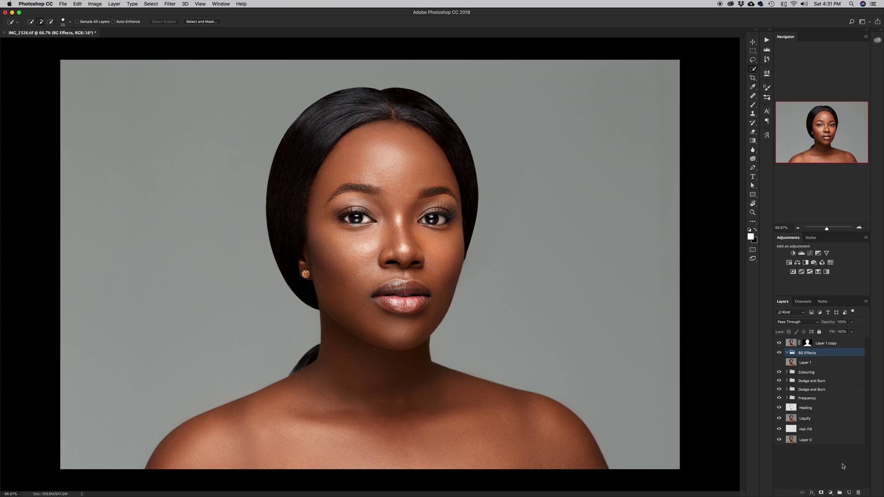
# Add a Solid Color fill layer inside the BG Effects group with the purple colour #8e389e.
pyautogui.click(831, 492)
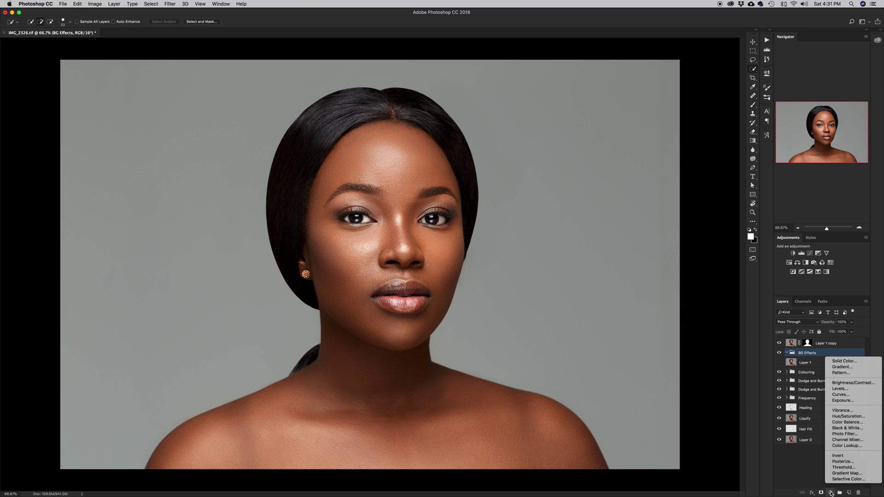
pyautogui.click(843, 361)
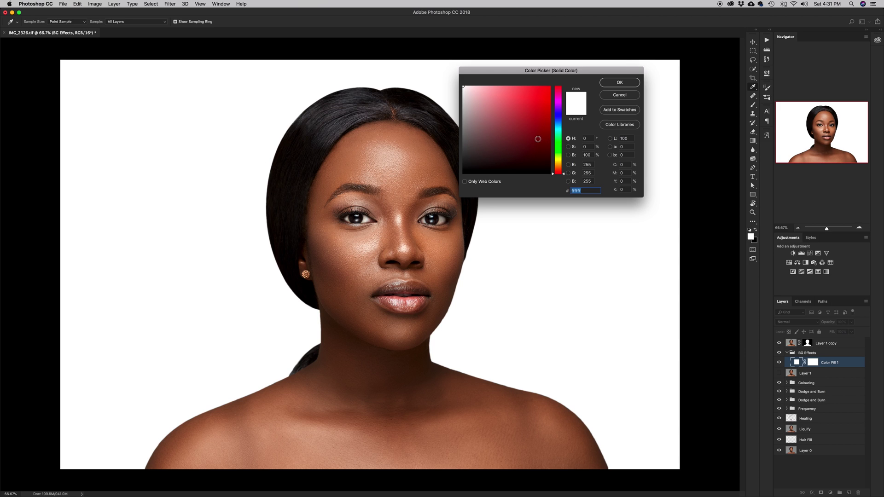
pyautogui.moveTo(535, 139); pyautogui.dragTo(525, 114)
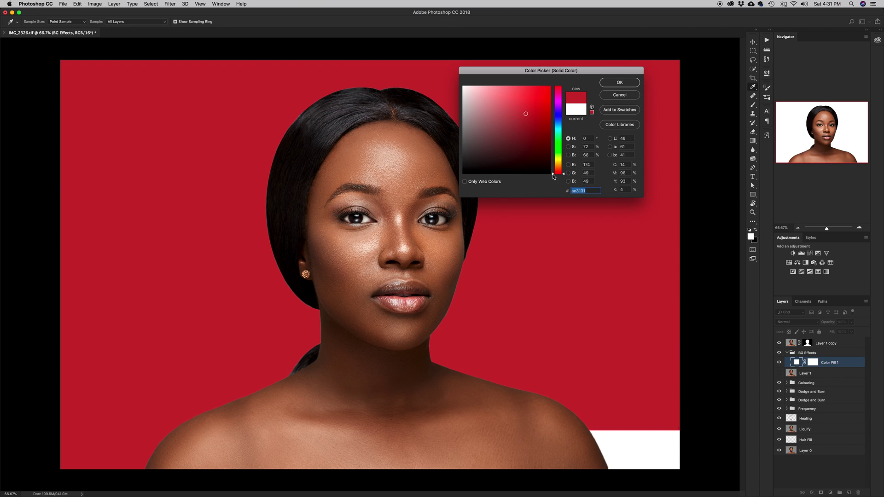
pyautogui.moveTo(556, 148); pyautogui.dragTo(554, 103)
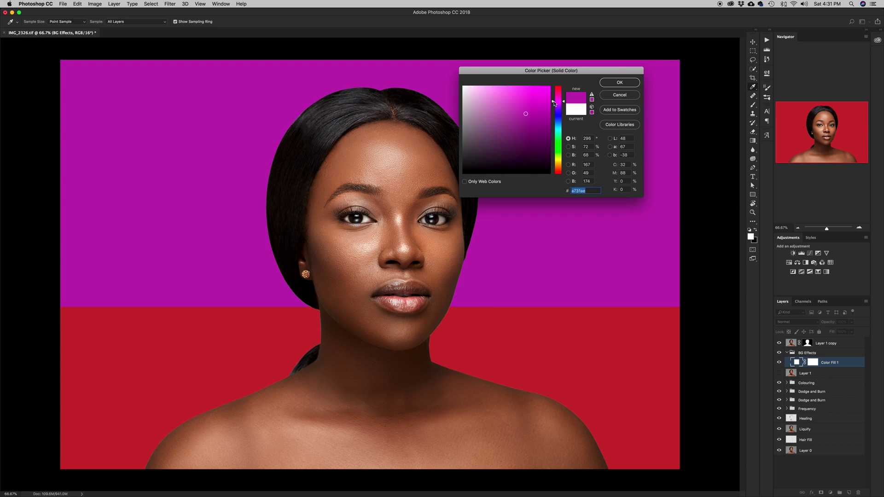
pyautogui.write('8e389e')
pyautogui.click(618, 83)
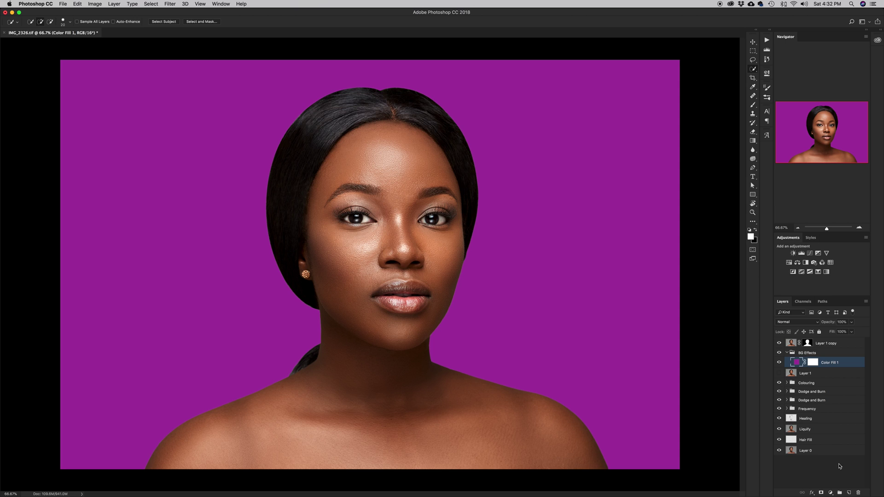
# On a new layer above the purple fill, draw a white-to-transparent radial gradient as a glow behind the woman.
pyautogui.click(848, 493)
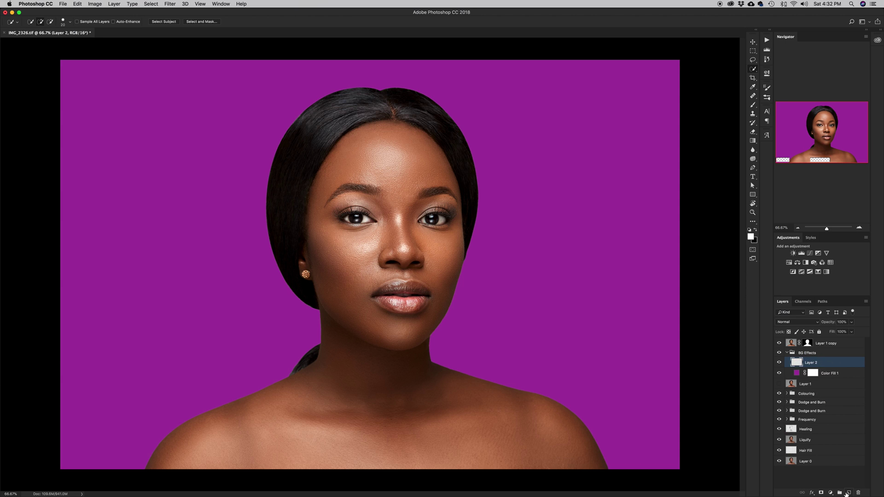
pyautogui.press('g')
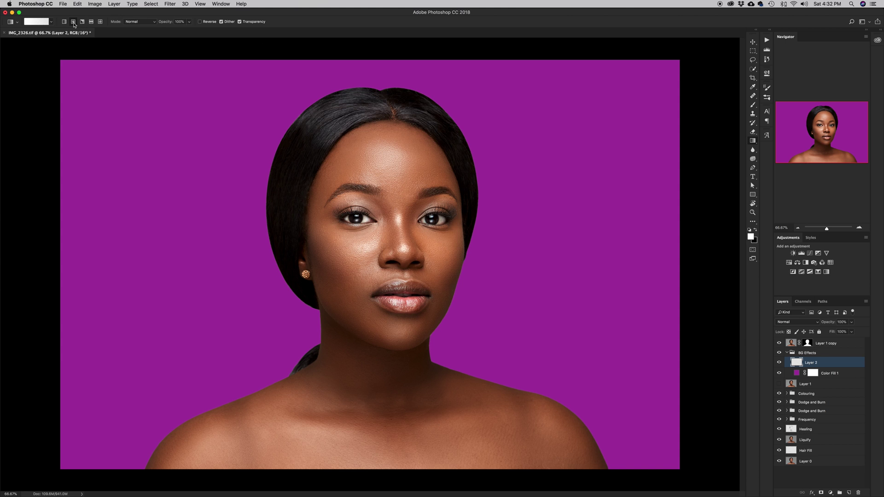
pyautogui.click(51, 23)
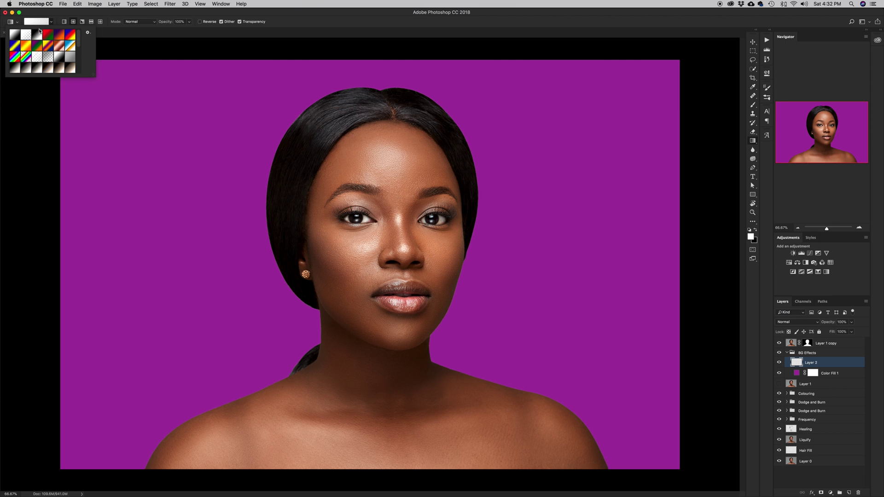
pyautogui.click(310, 57)
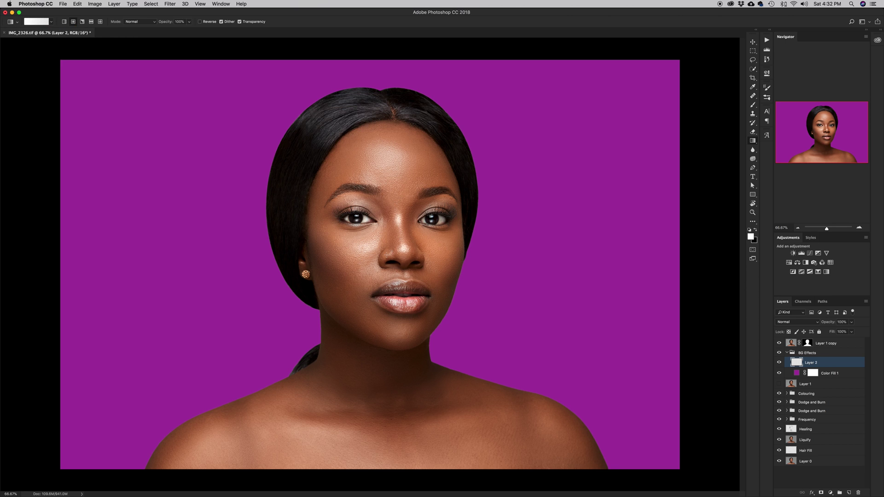
pyautogui.moveTo(455, 260); pyautogui.dragTo(566, 232)
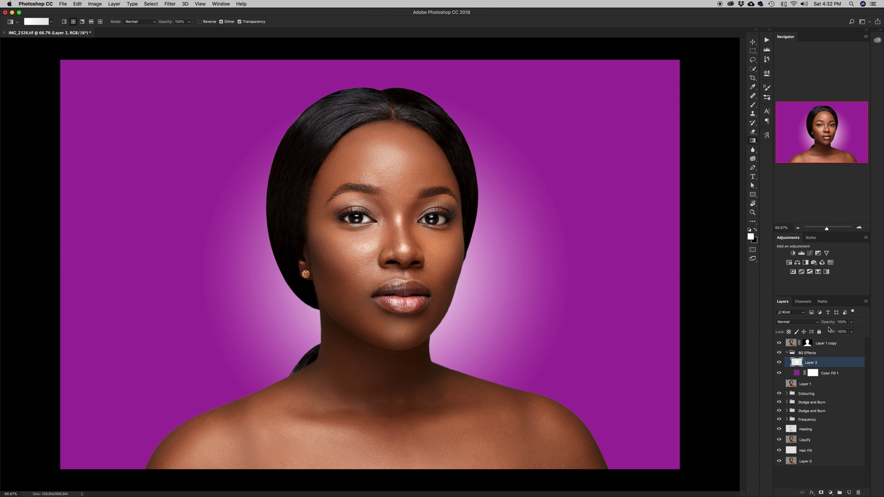
# Reduce the white glow layer's opacity to 22% and compare the background with and without it.
pyautogui.moveTo(827, 323); pyautogui.dragTo(799, 326)
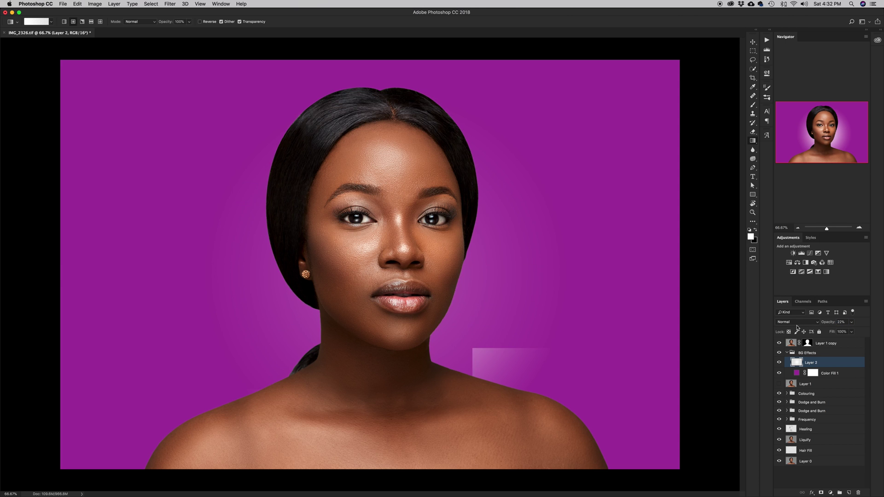
pyautogui.click(779, 363)
pyautogui.click(779, 363)
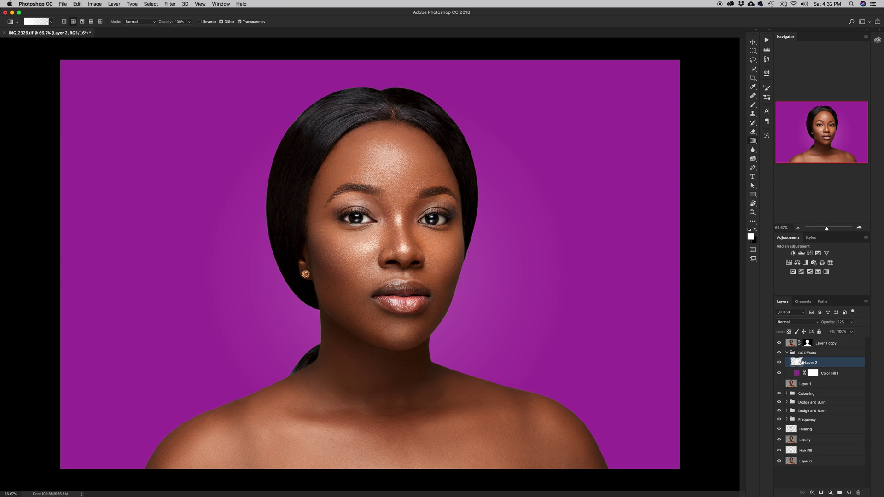
# Add a new layer above the glow layer and fill it with 50% Gray in Normal mode.
pyautogui.click(849, 493)
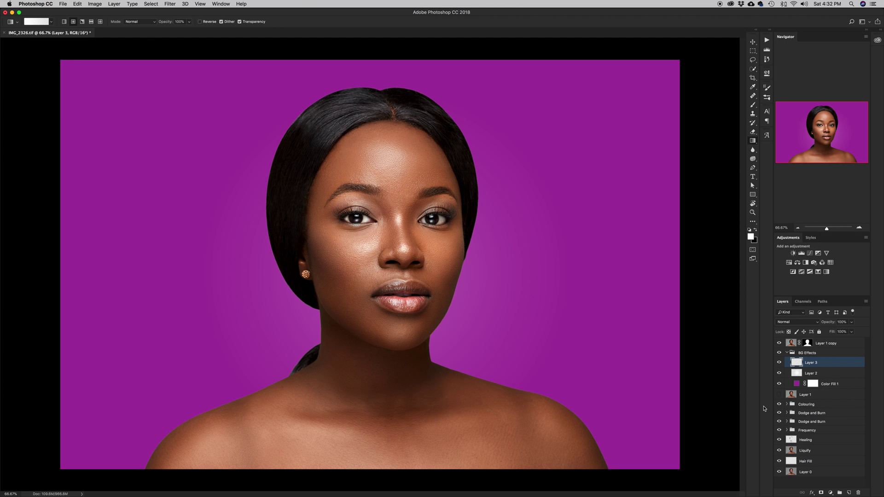
pyautogui.click(77, 4)
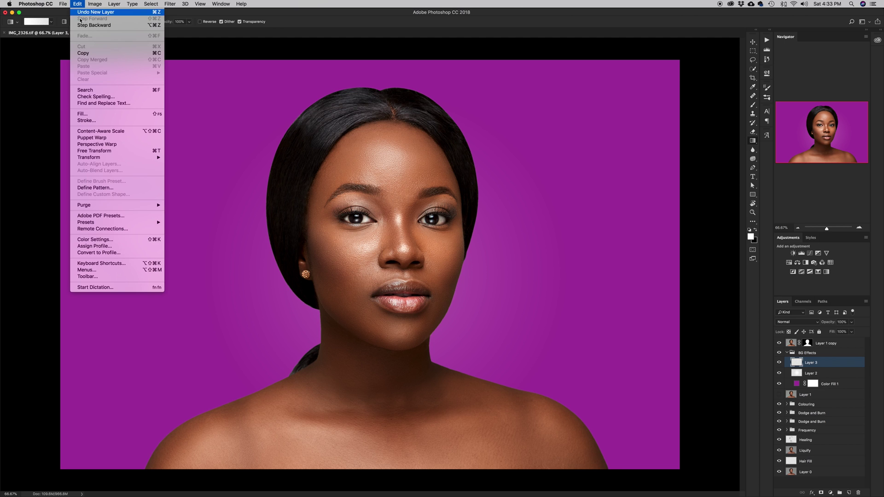
pyautogui.click(86, 113)
pyautogui.click(487, 206)
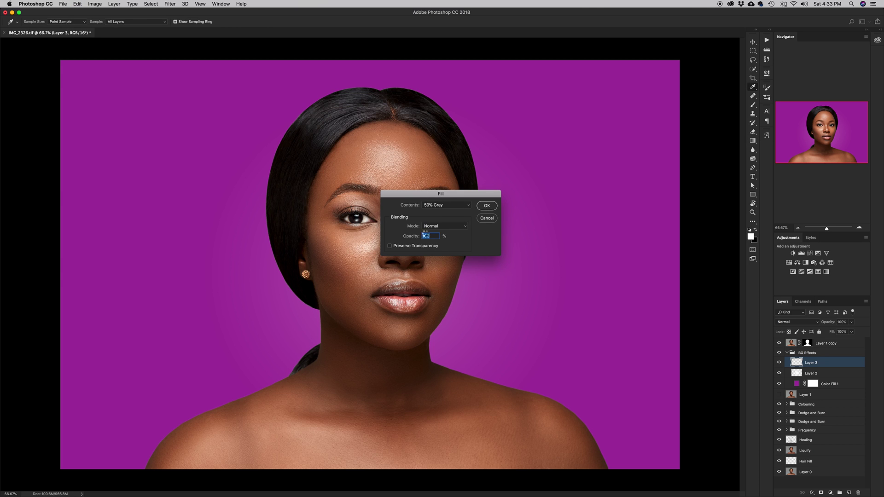
pyautogui.press('g')
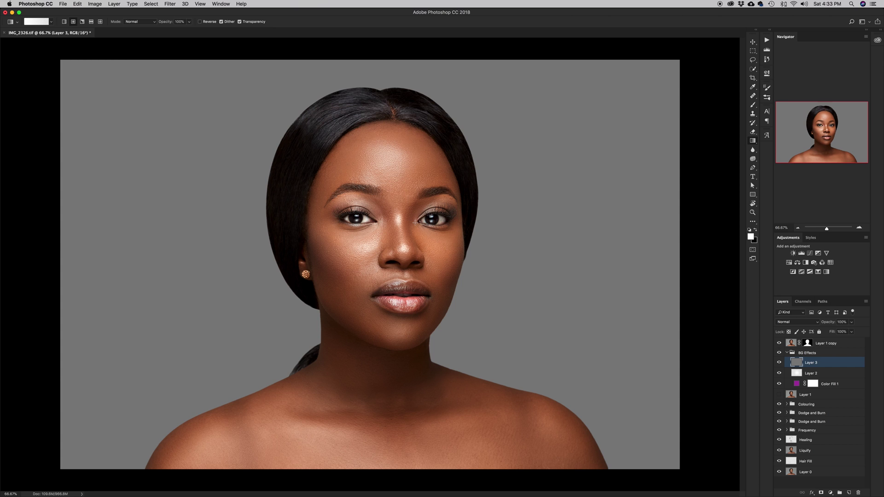
# Apply the Add Noise filter to the gray layer with a 33.03% amount, Gaussian distribution and Monochromatic enabled.
pyautogui.click(171, 4)
pyautogui.moveTo(221, 107)
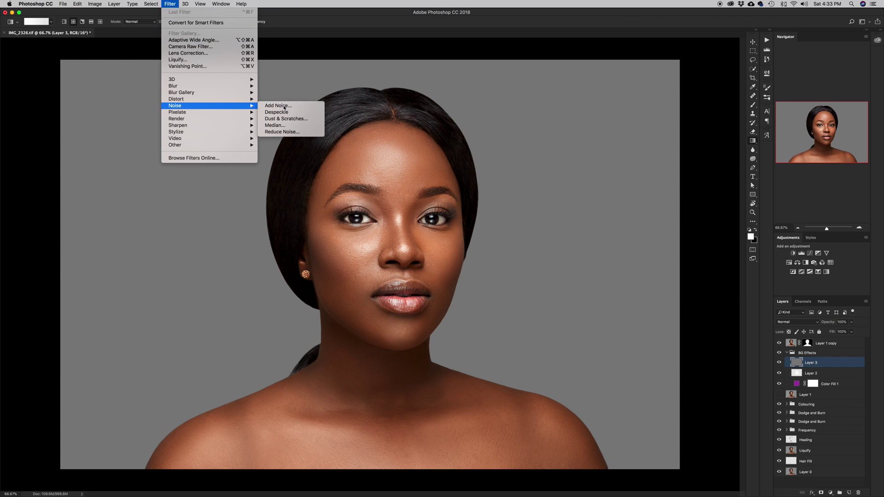
pyautogui.click(277, 106)
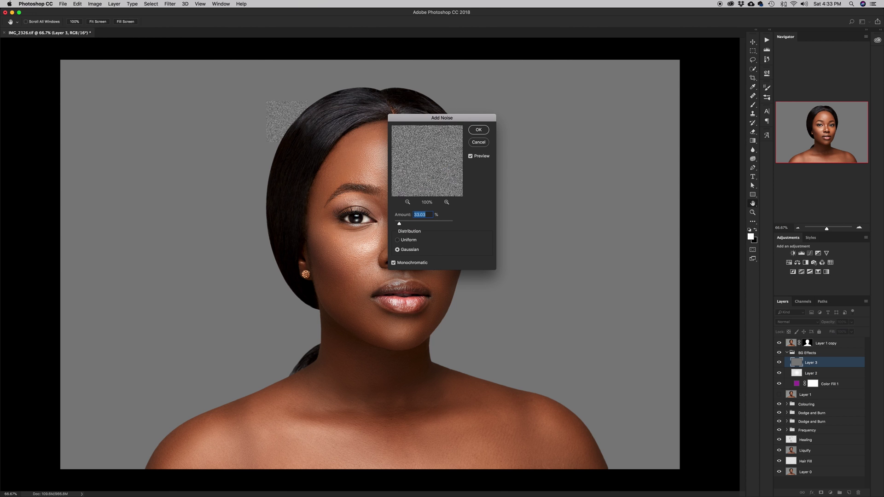
pyautogui.click(477, 130)
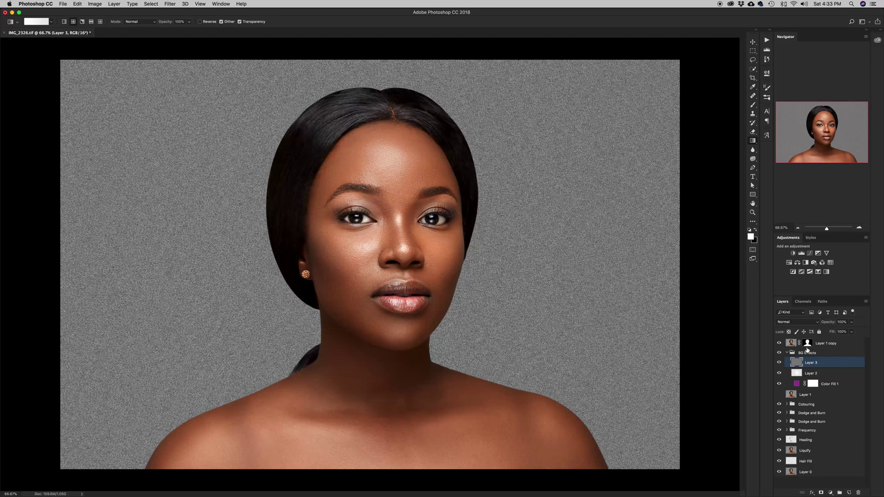
# Set the noise layer's blend mode to Soft Light and lower its opacity to soften the grain.
pyautogui.click(798, 324)
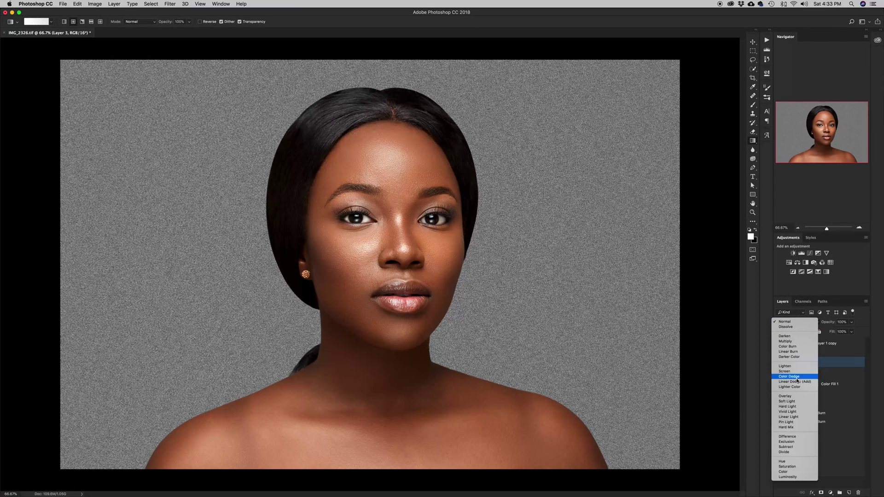
pyautogui.click(788, 402)
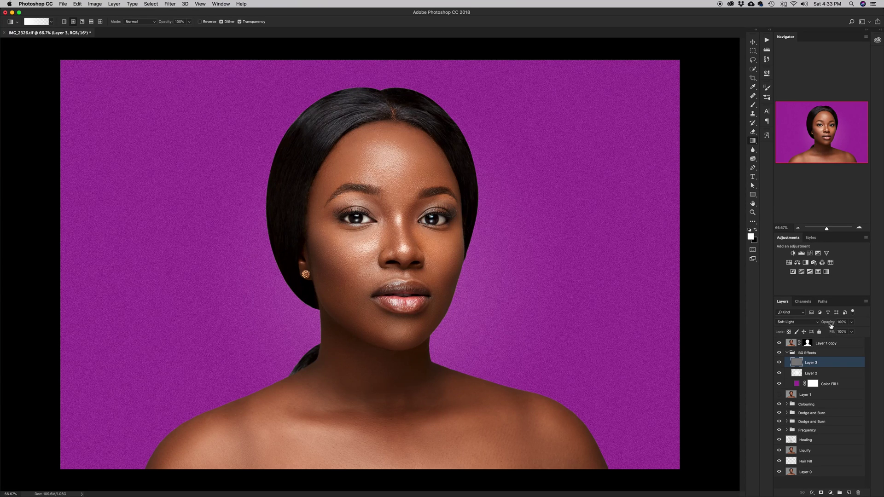
pyautogui.moveTo(828, 322); pyautogui.dragTo(804, 332)
# Rename the gray grain layer as Noise and the white glow layer as Gradient.
pyautogui.doubleClick(811, 362)
pyautogui.write('Noise')
pyautogui.press('Return')
pyautogui.doubleClick(810, 373)
pyautogui.write('G')
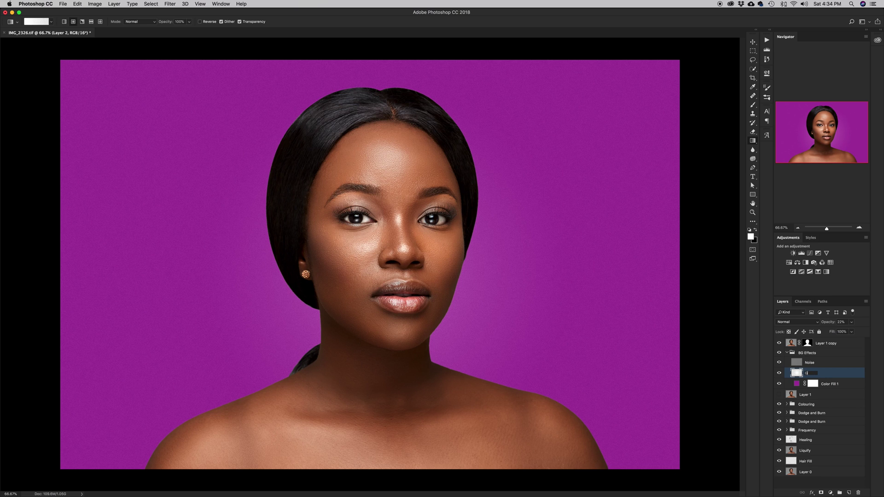
pyautogui.write('radient')
pyautogui.press('Return')
# Duplicate the Color Fill 1 and Noise layers and move both copies above the masked Layer 1 copy.
pyautogui.click(829, 388)
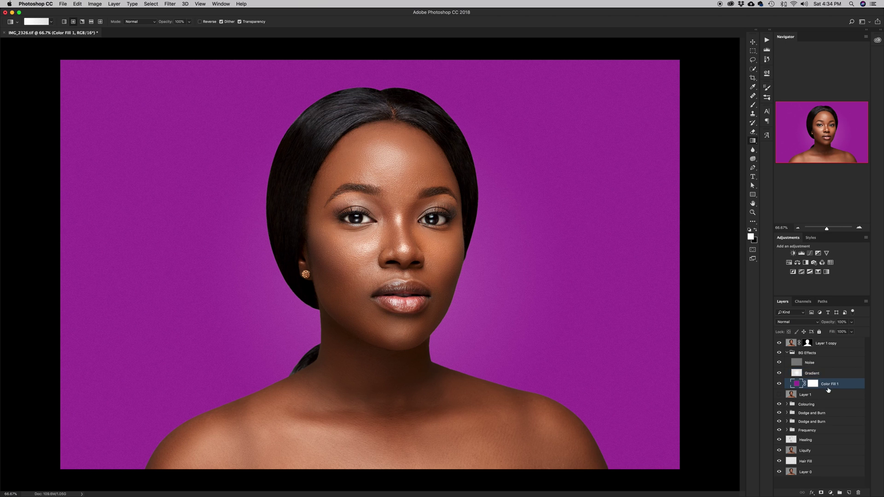
pyautogui.press('super+j')
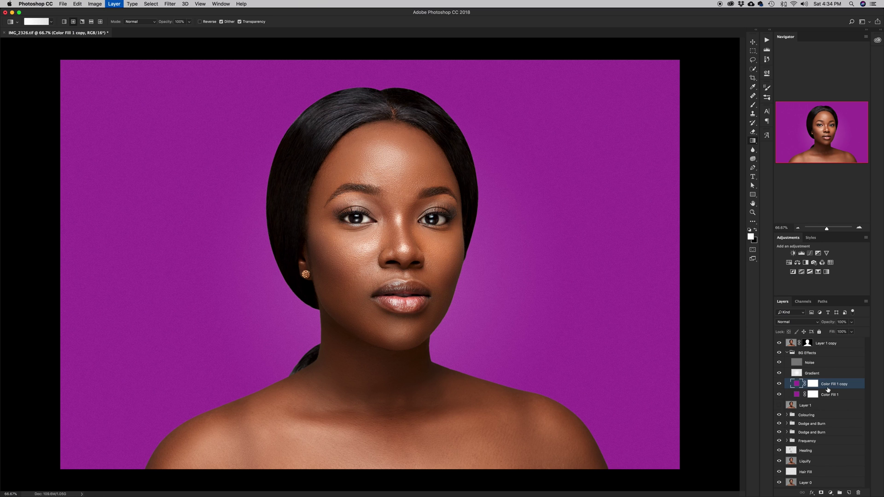
pyautogui.click(820, 363)
pyautogui.press('super+j')
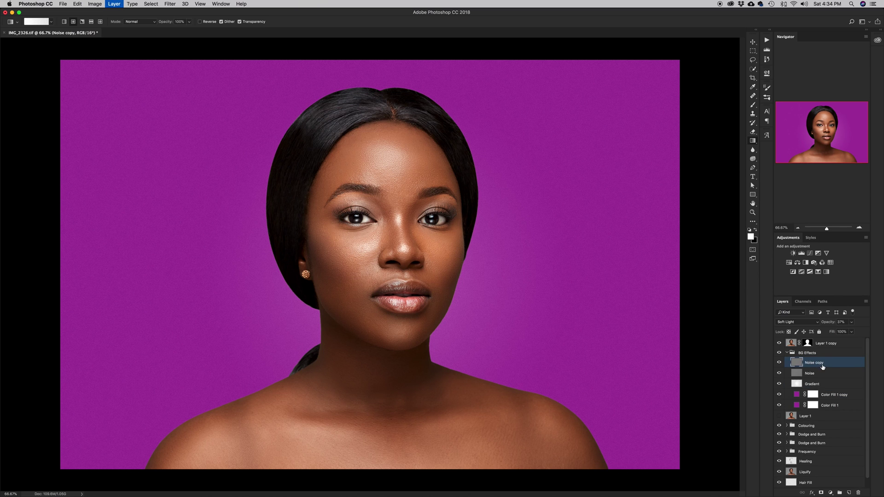
pyautogui.keyDown('super'); pyautogui.click(827, 396); pyautogui.keyUp('super')
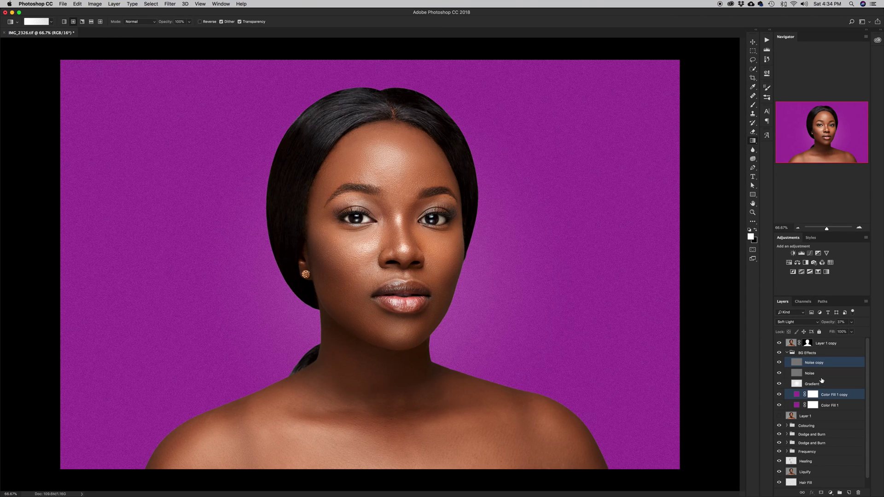
pyautogui.moveTo(816, 365); pyautogui.dragTo(814, 340)
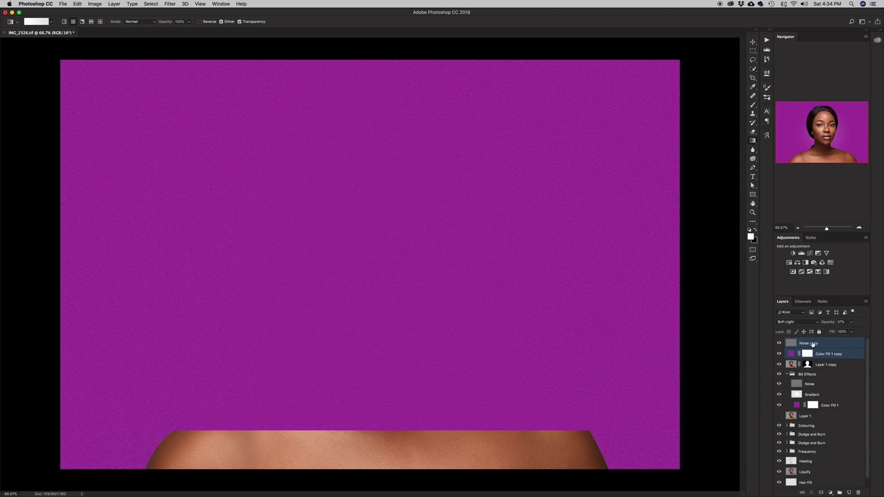
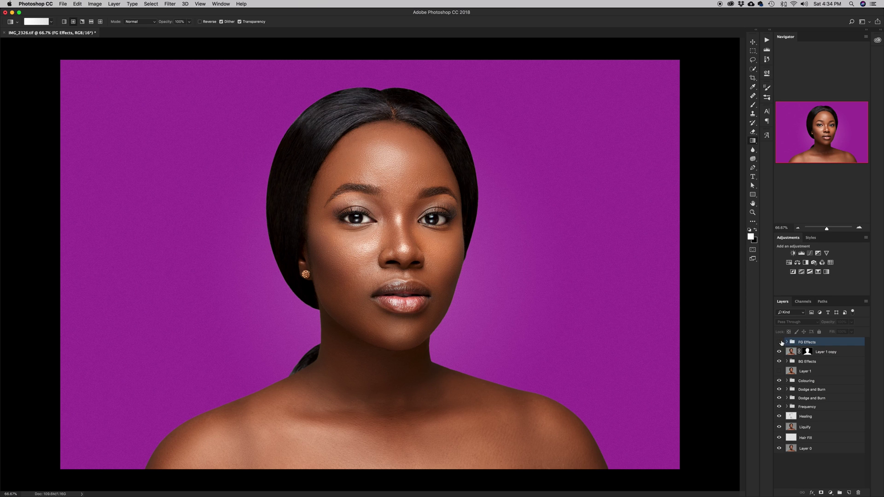
# Show and expand the FG Effects group, try Soft Light on the Color Fill 1 copy layer, and set its blend mode to Color.
pyautogui.click(779, 342)
pyautogui.click(787, 342)
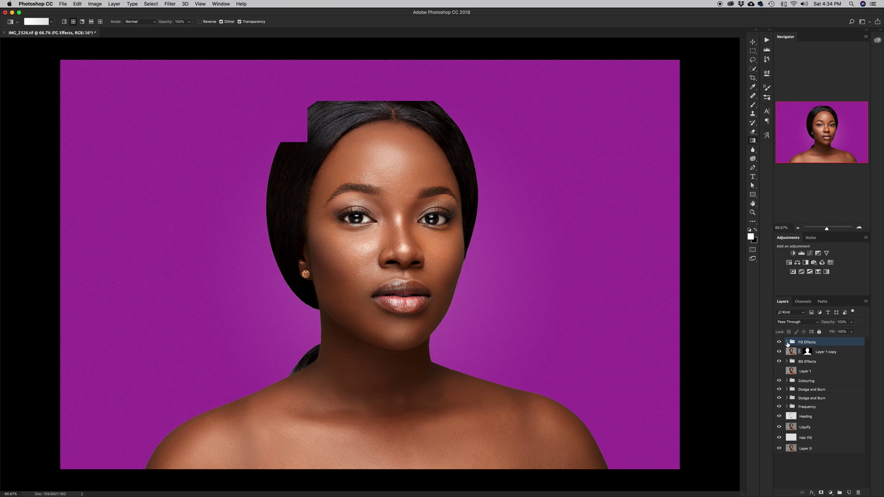
pyautogui.click(797, 362)
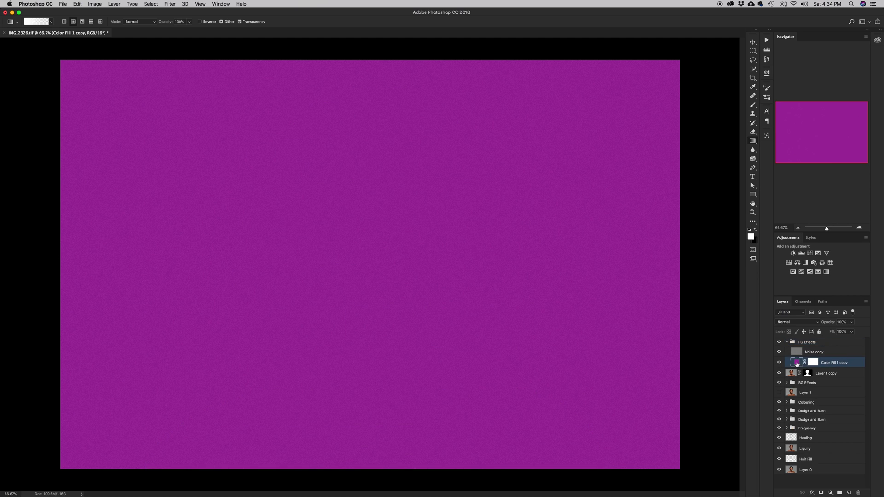
pyautogui.click(796, 325)
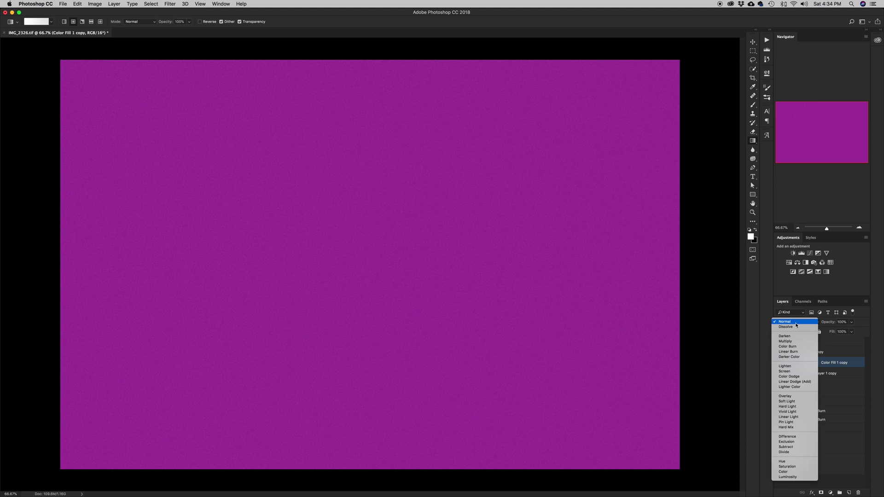
pyautogui.click(791, 403)
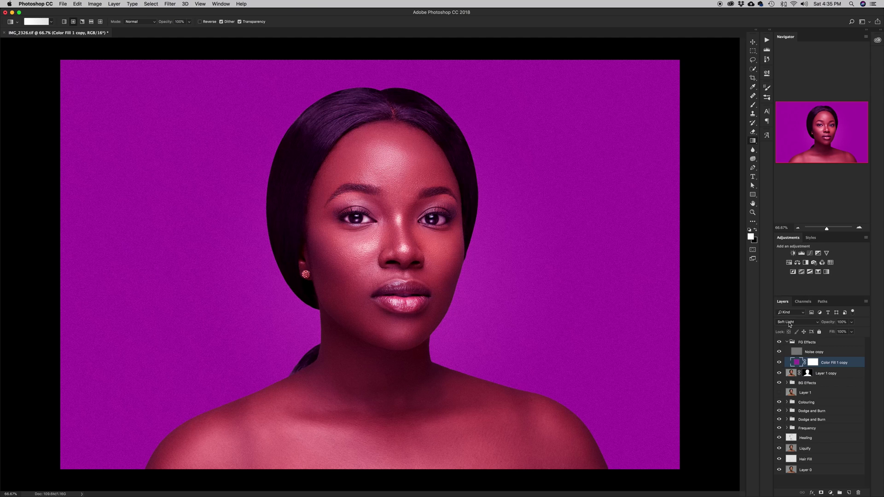
pyautogui.click(790, 325)
pyautogui.click(790, 391)
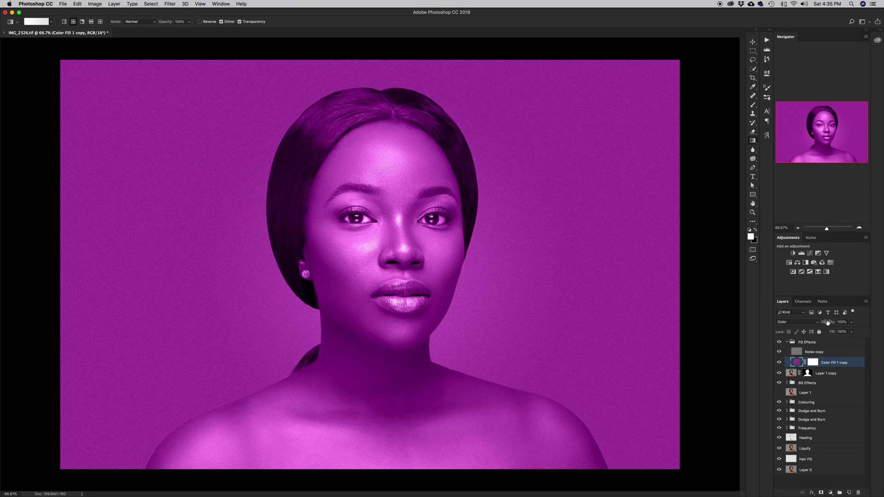
# Lower the Color Fill 1 copy layer's opacity to 16% and compare the portrait with and without the tint.
pyautogui.moveTo(826, 323)
pyautogui.mouseDown()
pyautogui.moveTo(797, 326)
pyautogui.moveTo(831, 334)
pyautogui.moveTo(820, 333)
pyautogui.moveTo(828, 325)
pyautogui.mouseUp()
pyautogui.click(780, 363)
pyautogui.click(780, 363)
pyautogui.press('z')
pyautogui.scroll(5, 358, 329)
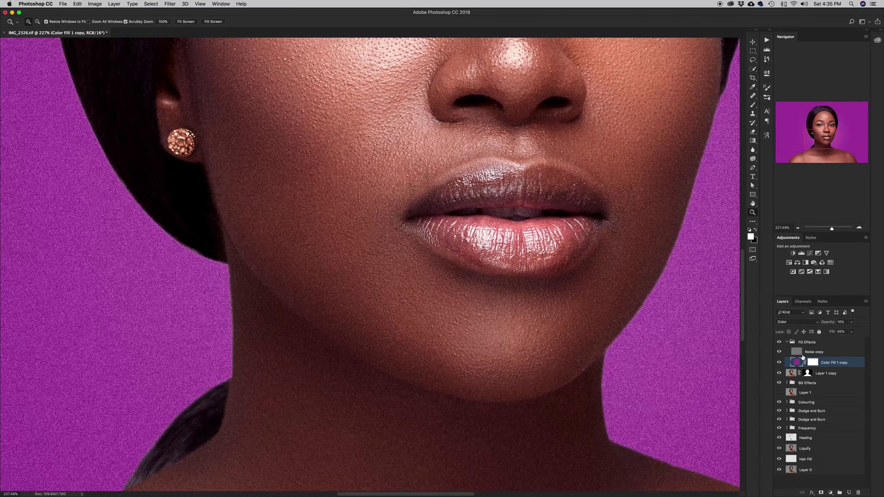
# Try to clip the Noise copy layer to the Color Fill 1 copy layer.
pyautogui.moveTo(802, 357); pyautogui.dragTo(788, 344)
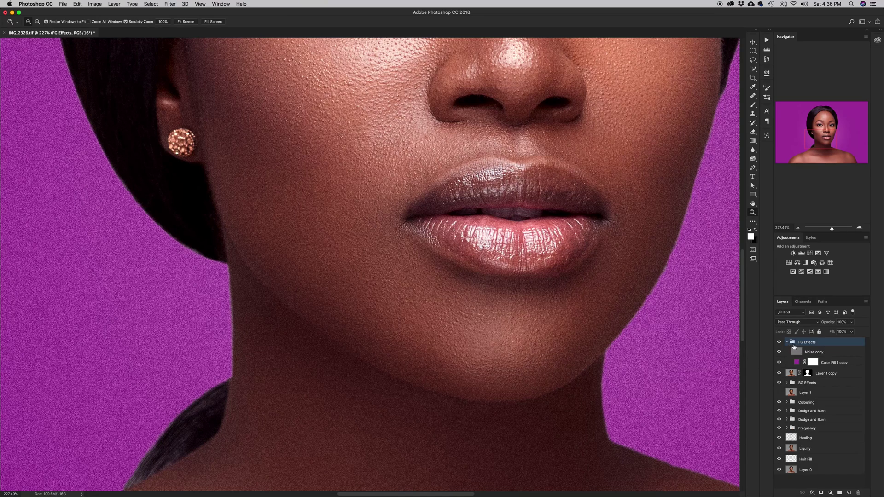
pyautogui.press('alt')
pyautogui.keyDown('alt'); pyautogui.click(798, 353); pyautogui.keyUp('alt')
pyautogui.scroll(-10, 596, 299)
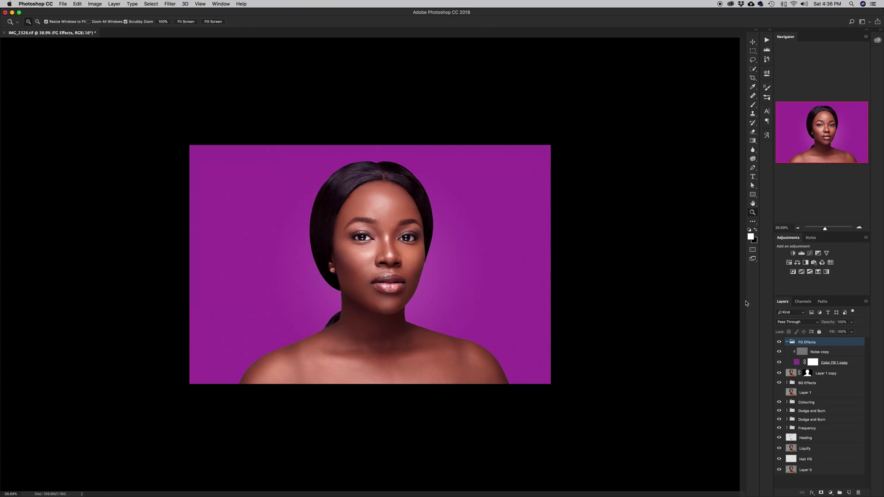
# Adjust the opacity of the Noise copy layer and collapse the FG Effects group.
pyautogui.click(811, 352)
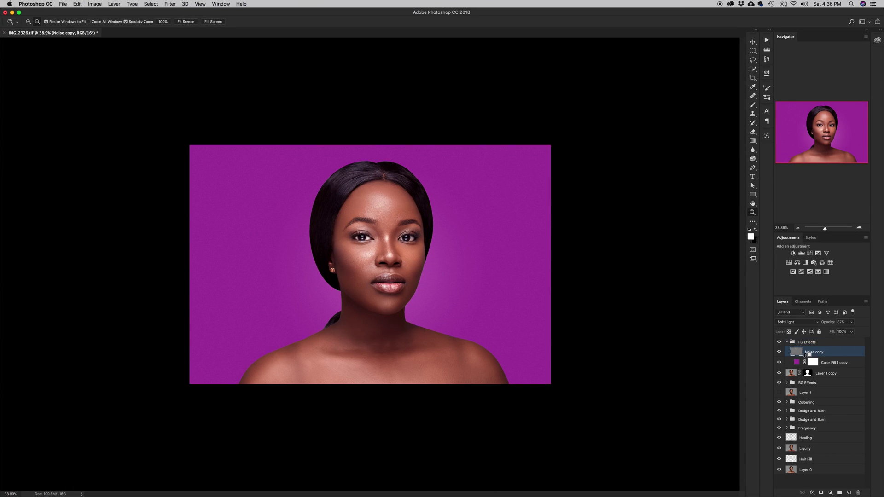
pyautogui.moveTo(829, 323); pyautogui.dragTo(828, 324)
pyautogui.click(787, 342)
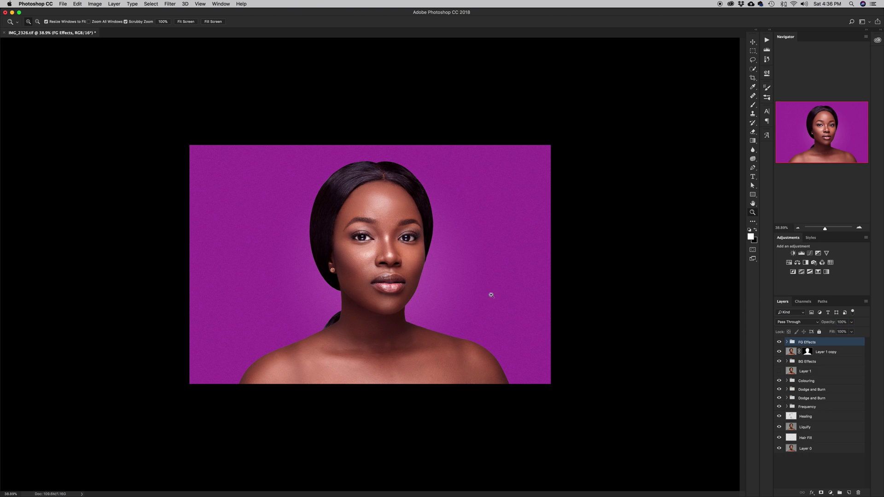
pyautogui.moveTo(368, 259)
pyautogui.mouseDown()
pyautogui.moveTo(477, 257)
pyautogui.moveTo(382, 257)
pyautogui.mouseUp()
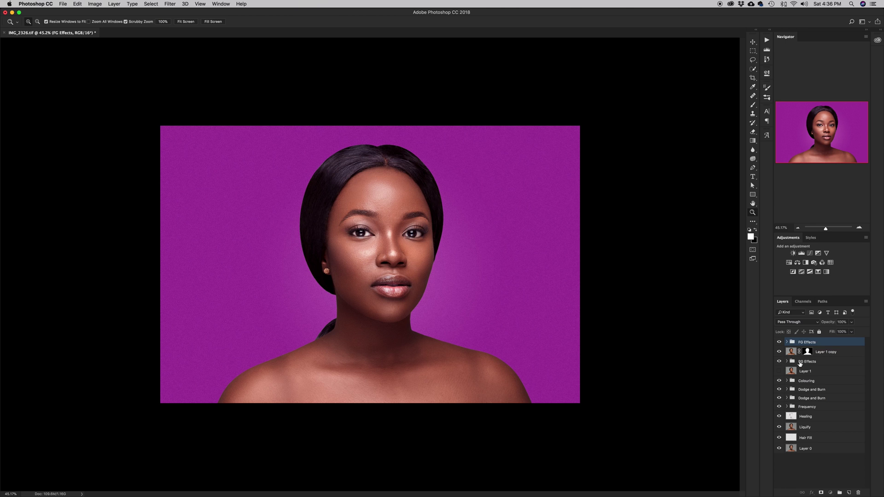
# Add a new layer above the Gradient layer in the BG Effects group and name it Smoke.
pyautogui.click(797, 362)
pyautogui.click(787, 362)
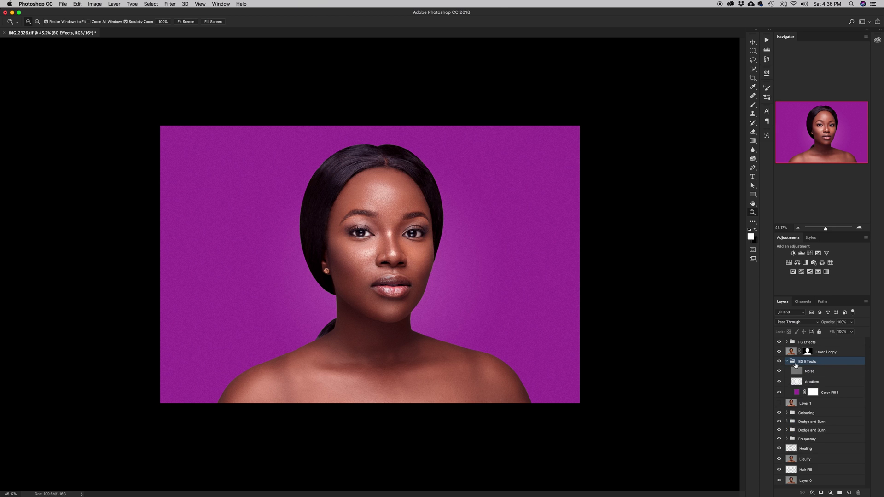
pyautogui.click(808, 383)
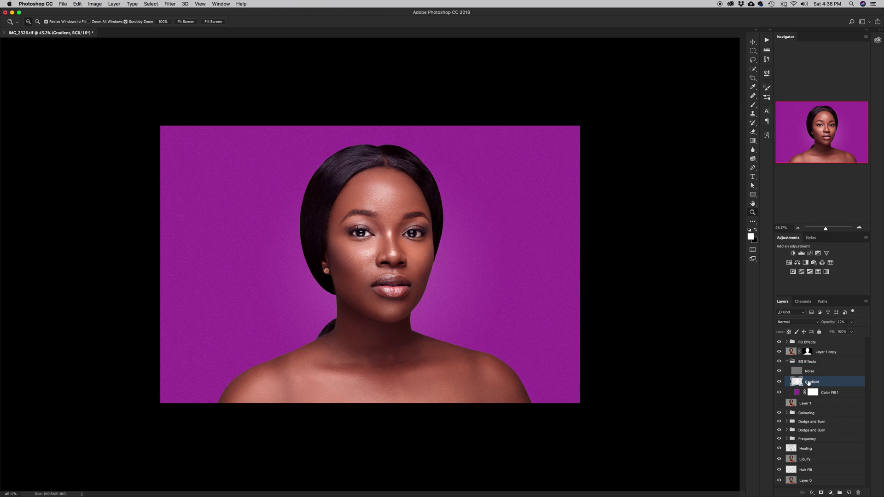
pyautogui.click(848, 492)
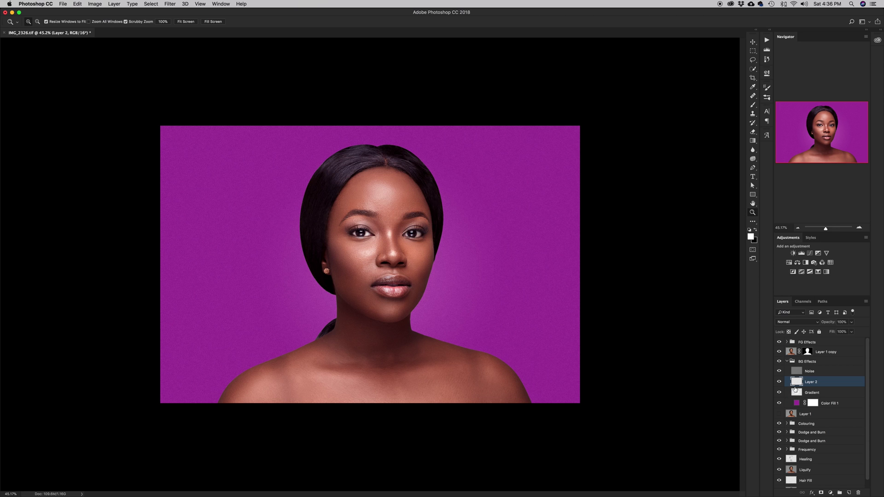
pyautogui.doubleClick(809, 386)
pyautogui.write('Smoke')
pyautogui.press('Return')
# Choose the Smoke 15 brush from the 20 Smoke Brushes set for the Brush tool.
pyautogui.press('b')
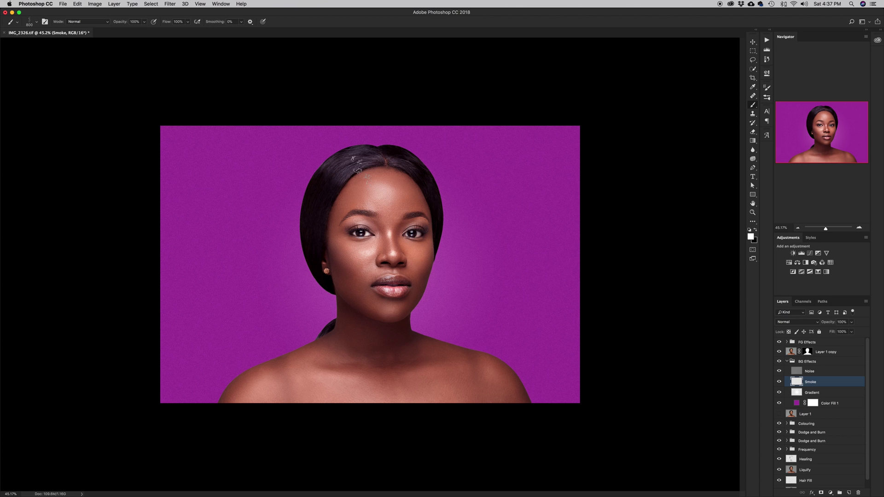
pyautogui.rightClick(398, 220)
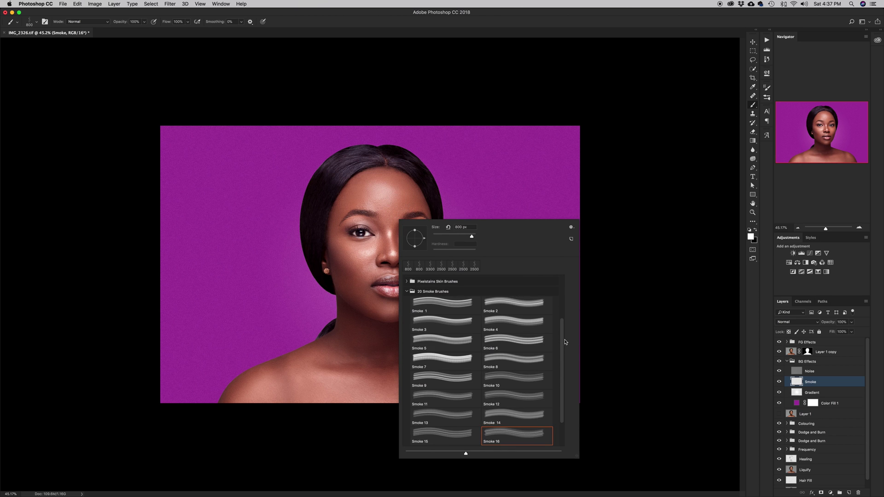
pyautogui.moveTo(563, 344); pyautogui.dragTo(562, 358)
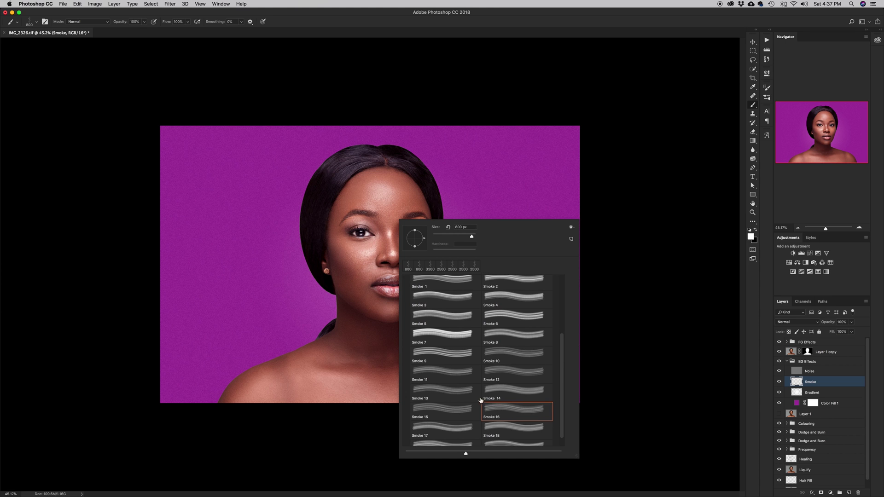
pyautogui.click(434, 409)
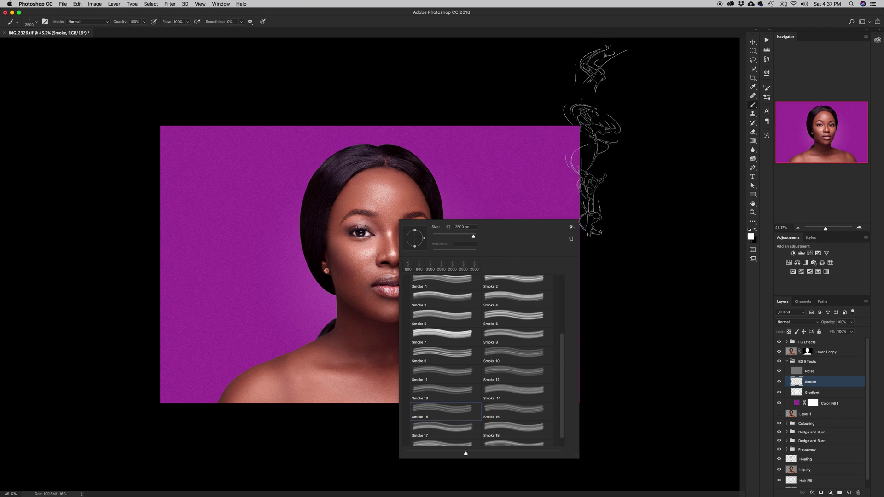
# Try several white smoke stamps in the background to the right of the head and undo them.
pyautogui.click(594, 180)
pyautogui.click(461, 231)
pyautogui.click(453, 243)
pyautogui.click(476, 246)
pyautogui.click(491, 253)
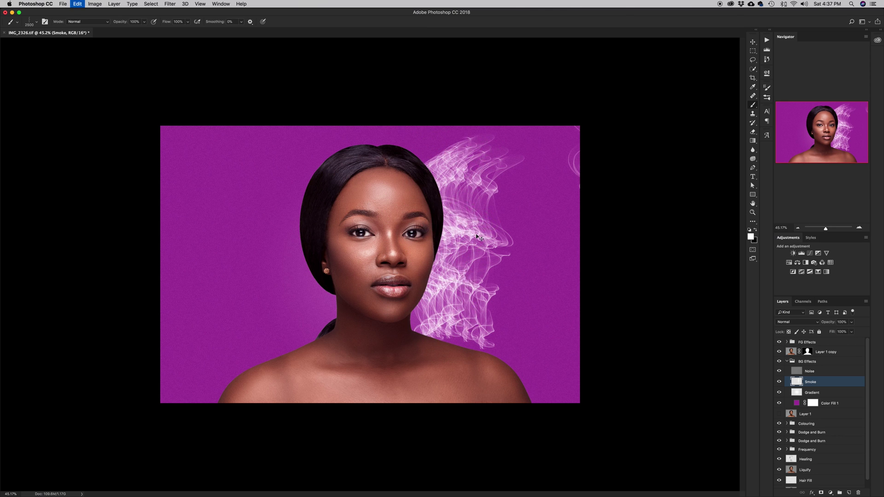
pyautogui.press('super+alt+z')
pyautogui.press('super+alt+z')
pyautogui.press('super+alt+z')
pyautogui.press('super+alt+z')
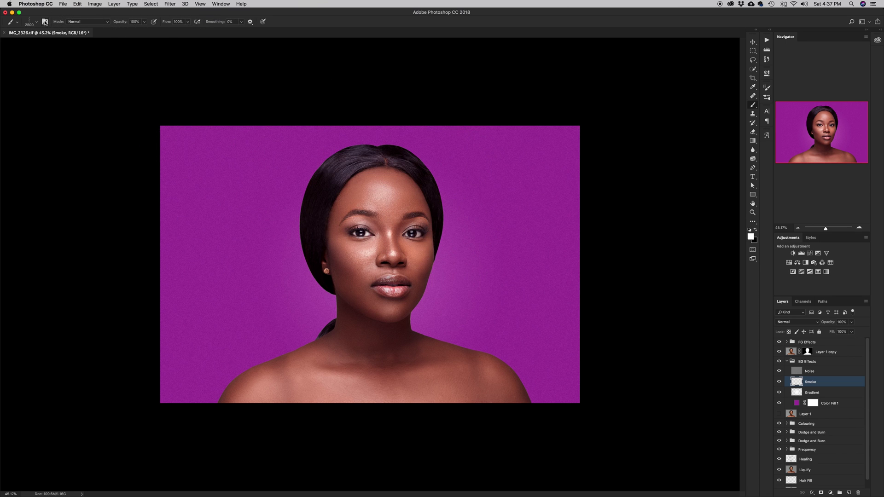
# Display the brush settings and paint a column of overlapping white smoke stamps just right of the woman's face.
pyautogui.press('F5')
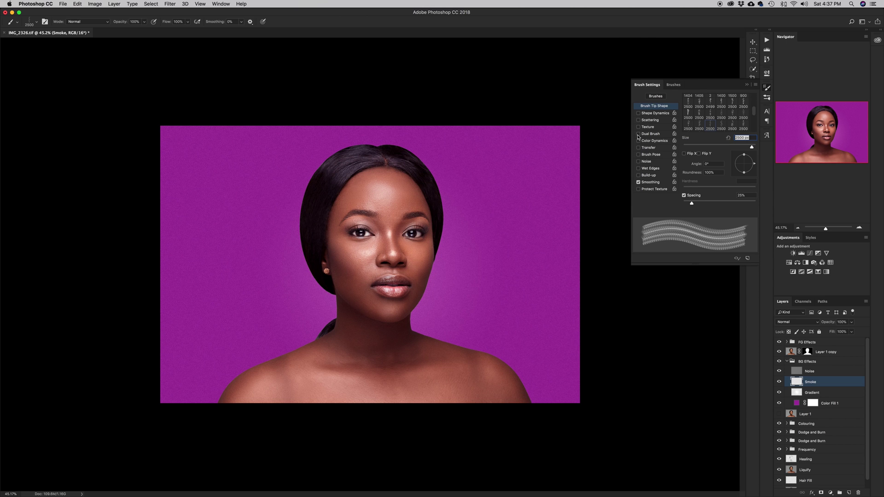
pyautogui.click(462, 244)
pyautogui.click(463, 245)
pyautogui.click(463, 244)
pyautogui.click(462, 249)
pyautogui.click(461, 248)
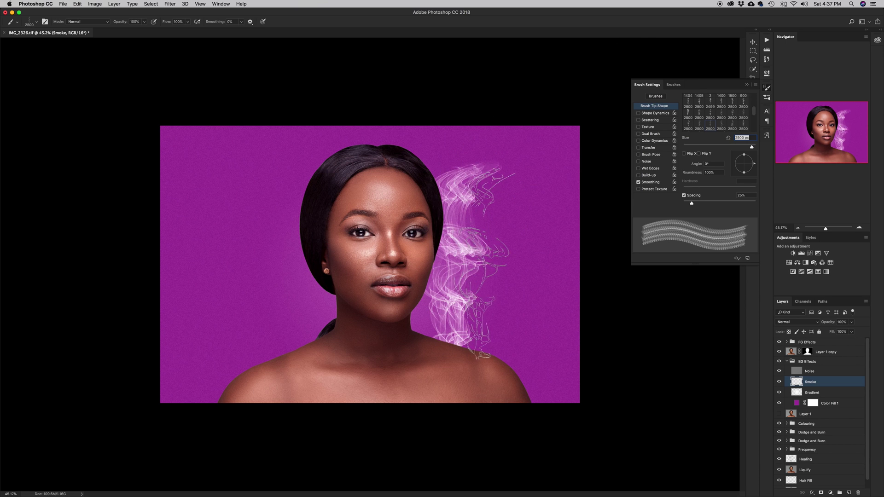
# Enable Shape Dynamics for the smoke brush with 38% Size Jitter controlled by Pen Pressure, 23% Minimum Diameter and 40% Angle Jitter.
pyautogui.click(654, 113)
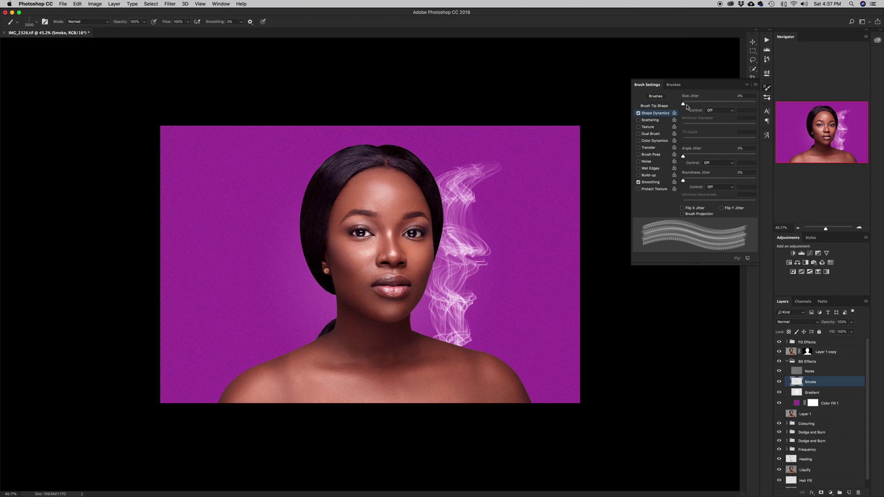
pyautogui.moveTo(683, 104); pyautogui.dragTo(711, 105)
pyautogui.click(716, 111)
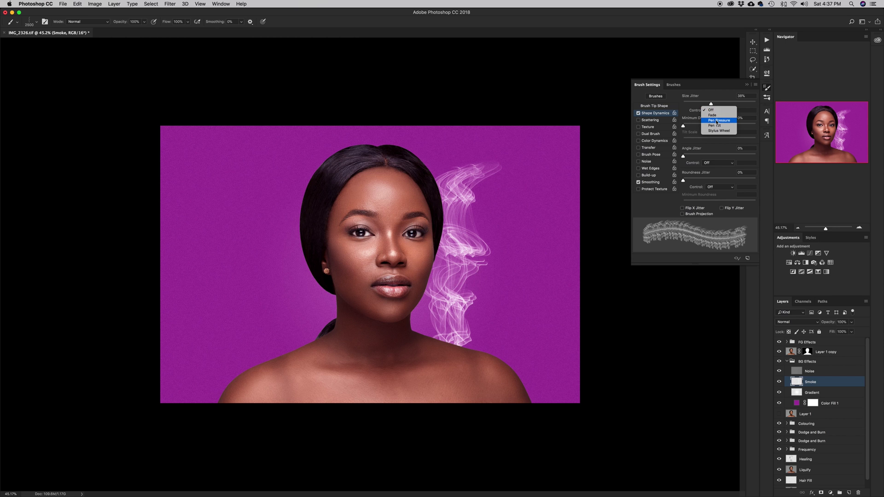
pyautogui.click(714, 123)
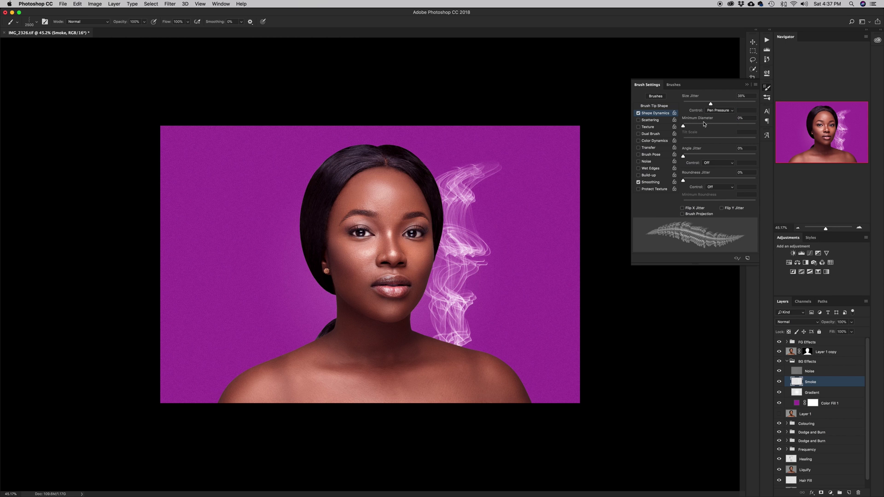
pyautogui.moveTo(683, 126); pyautogui.dragTo(700, 127)
pyautogui.moveTo(685, 157); pyautogui.dragTo(713, 157)
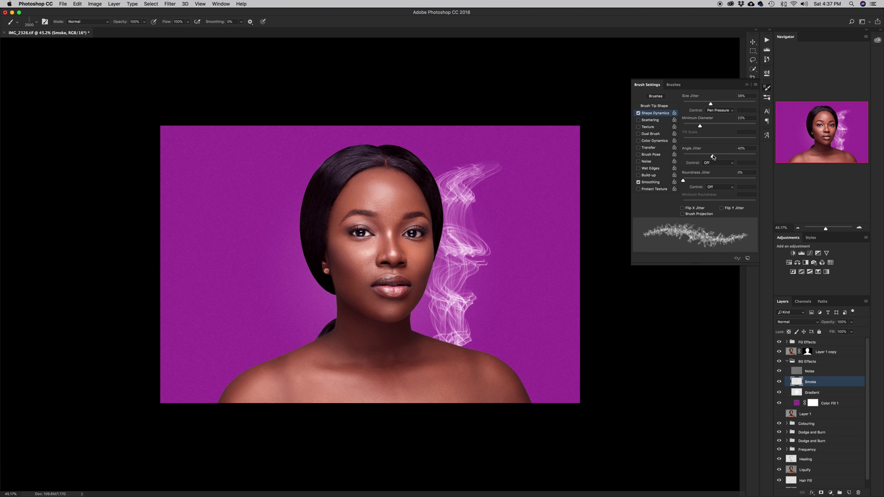
# Paint white smoke with varied size and angle over the background at the image's upper right.
pyautogui.click(521, 210)
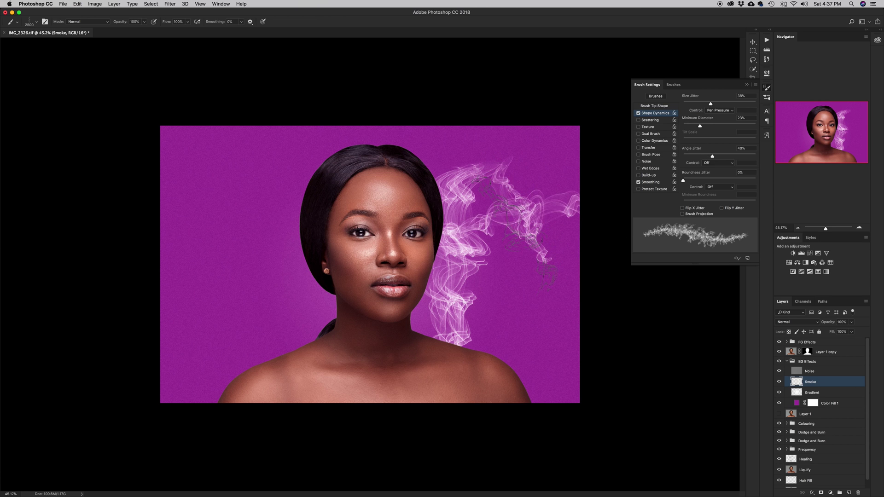
pyautogui.click(525, 211)
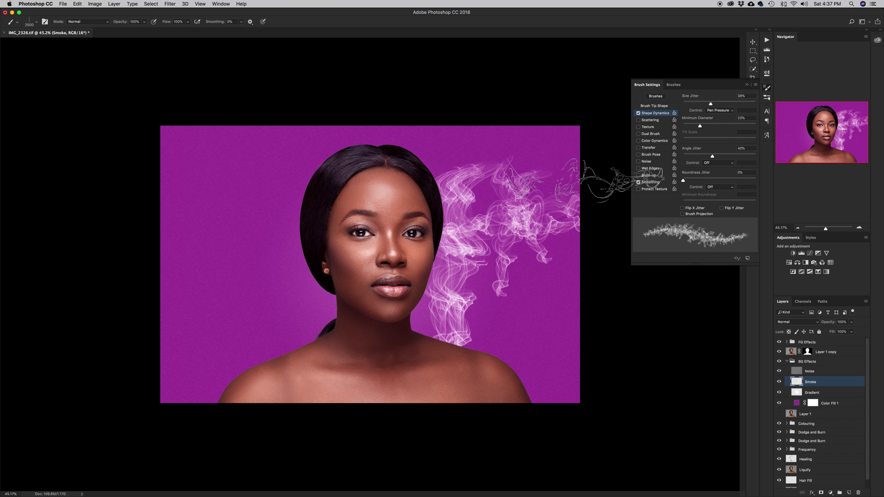
# Set the smoke brush's Angle Jitter control to Pen Pressure and try a slight increase of the Roundness Jitter.
pyautogui.click(714, 164)
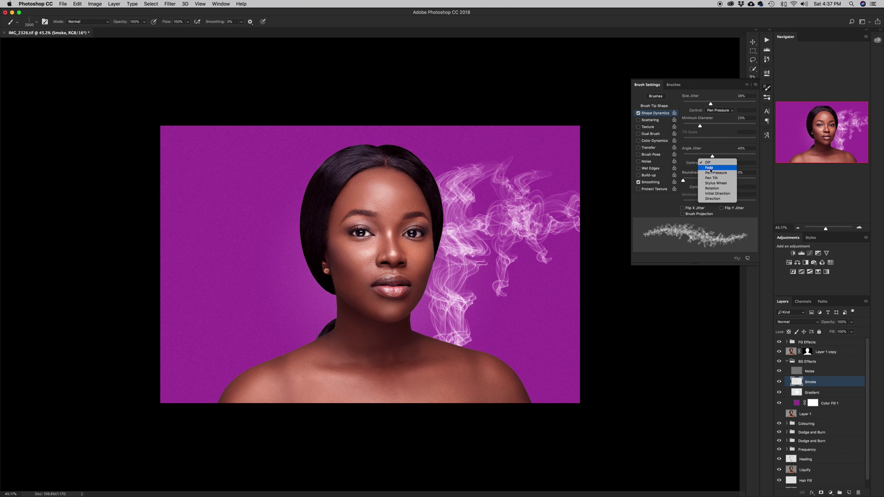
pyautogui.click(709, 174)
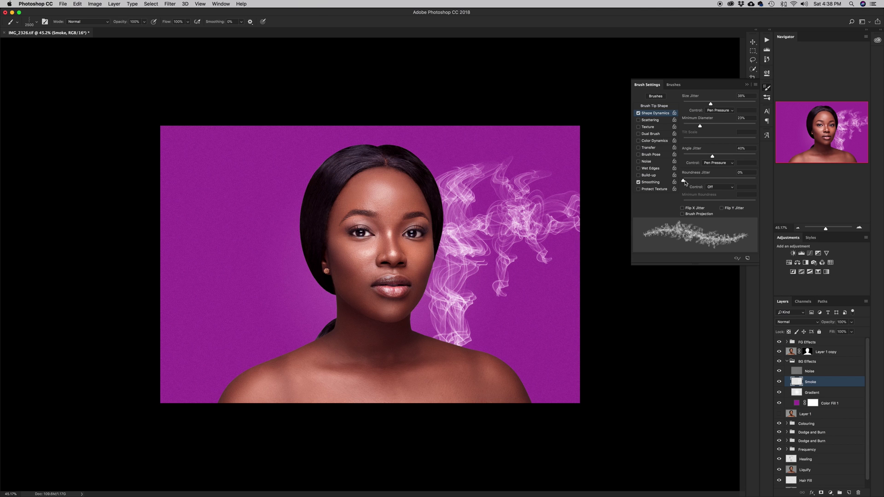
pyautogui.moveTo(684, 182); pyautogui.dragTo(694, 183)
# Enable Scattering on both axes at about 128% and paint test smoke over the background at the image's lower right.
pyautogui.click(650, 120)
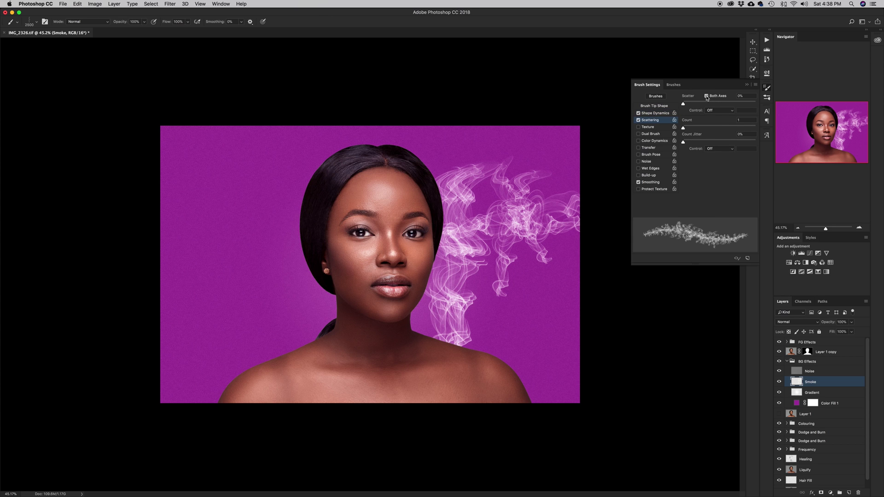
pyautogui.moveTo(684, 105); pyautogui.dragTo(692, 105)
pyautogui.moveTo(544, 299); pyautogui.dragTo(543, 303)
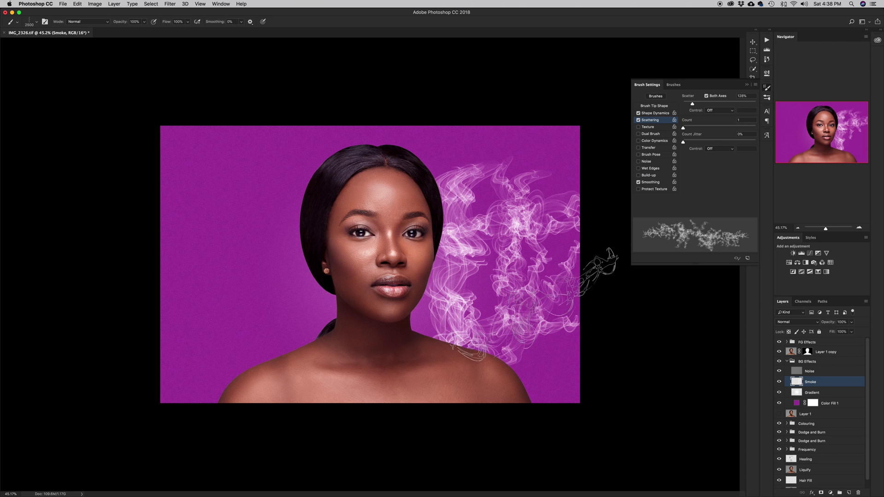
# Set the Scatter control to Pen Pressure, paint test smoke at the image's upper right, and hide the brush settings.
pyautogui.click(714, 111)
pyautogui.click(713, 121)
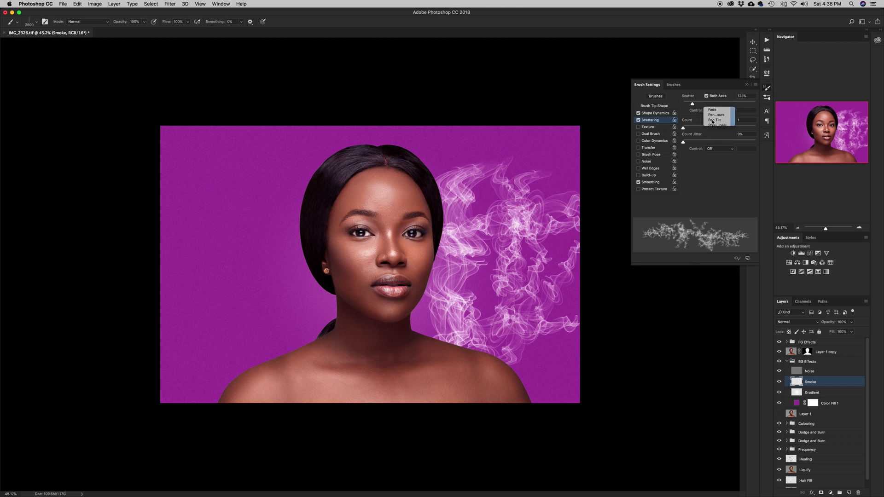
pyautogui.moveTo(511, 155); pyautogui.dragTo(525, 162)
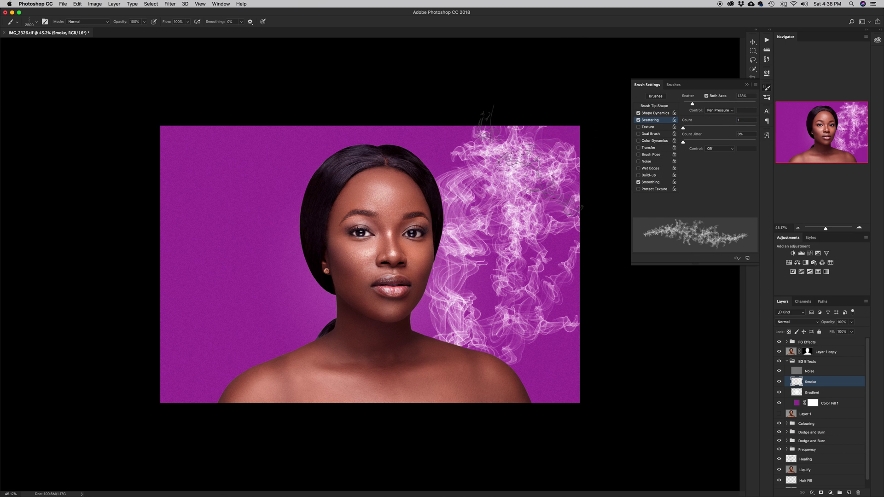
pyautogui.click(746, 85)
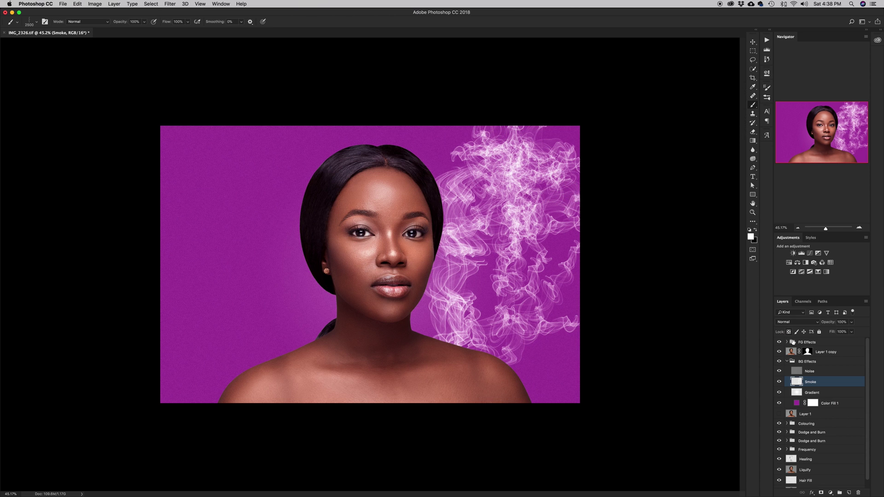
# Clear all the test smoke from the Smoke layer and lower the brush Flow to 5% for faint smoke around the subject.
pyautogui.keyDown('super'); pyautogui.click(803, 383); pyautogui.keyUp('super')
pyautogui.press('Delete')
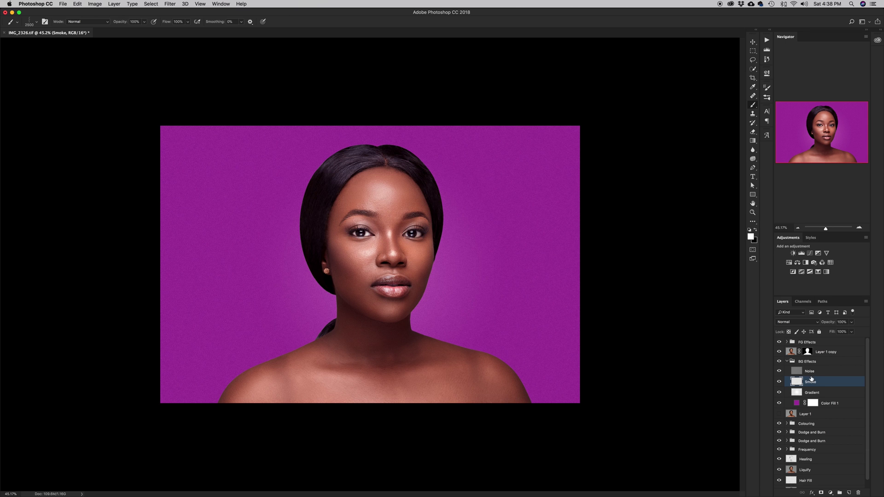
pyautogui.hotkey('shift', '0')
pyautogui.hotkey('shift', '5')
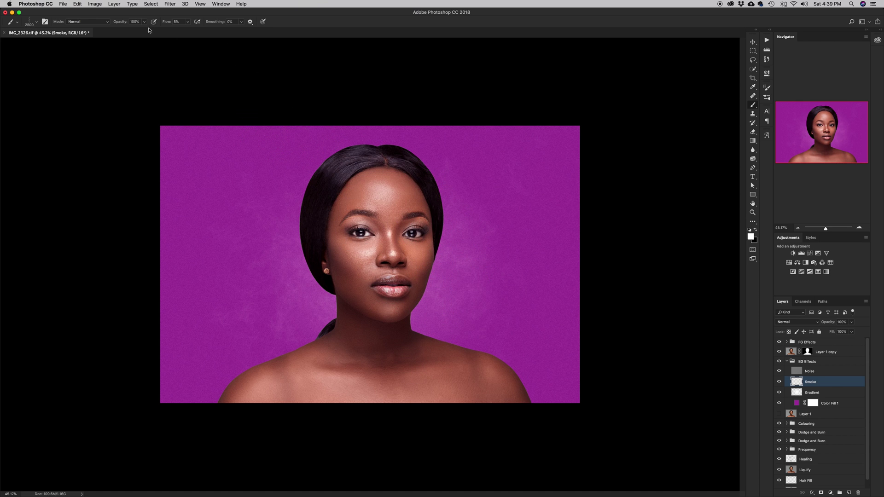
# Set the brush Flow to 18% and paint soft white smoke in the background around the woman's head and neck.
pyautogui.moveTo(167, 22); pyautogui.dragTo(173, 21)
pyautogui.moveTo(322, 251)
pyautogui.mouseDown()
pyautogui.moveTo(323, 313)
pyautogui.moveTo(327, 246)
pyautogui.mouseUp()
pyautogui.moveTo(391, 303)
pyautogui.mouseDown()
pyautogui.moveTo(435, 293)
pyautogui.moveTo(435, 315)
pyautogui.moveTo(461, 292)
pyautogui.moveTo(470, 251)
pyautogui.moveTo(451, 318)
pyautogui.mouseUp()
pyautogui.moveTo(497, 168)
pyautogui.mouseDown()
pyautogui.moveTo(395, 146)
pyautogui.moveTo(419, 153)
pyautogui.moveTo(416, 138)
pyautogui.moveTo(420, 173)
pyautogui.moveTo(297, 175)
pyautogui.moveTo(365, 187)
pyautogui.moveTo(322, 198)
pyautogui.mouseUp()
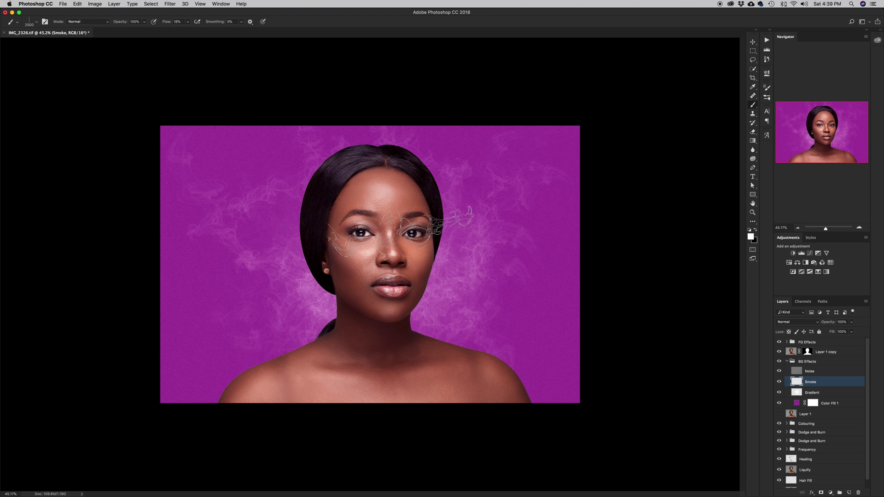
# Reduce the brush size in stages to 1000 px and add finer smoke detail close around the head and neck.
pyautogui.press('[')
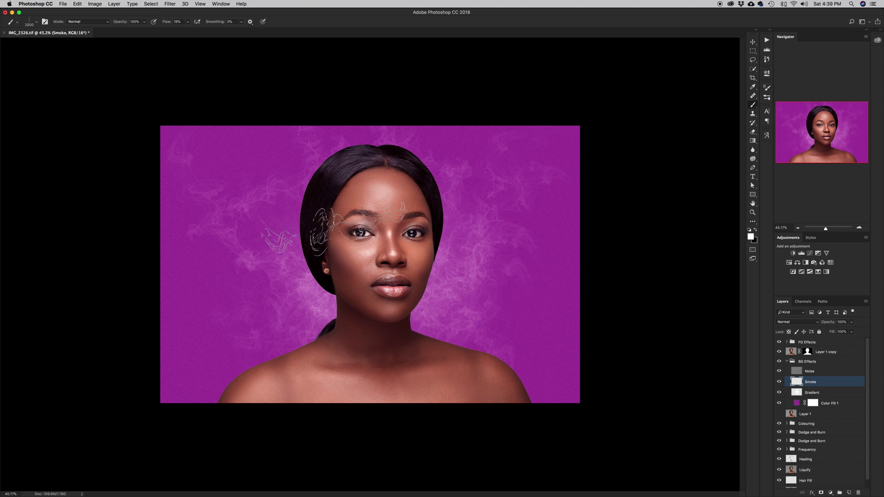
pyautogui.press('[')
pyautogui.press('[')
pyautogui.press('[')
pyautogui.press('[')
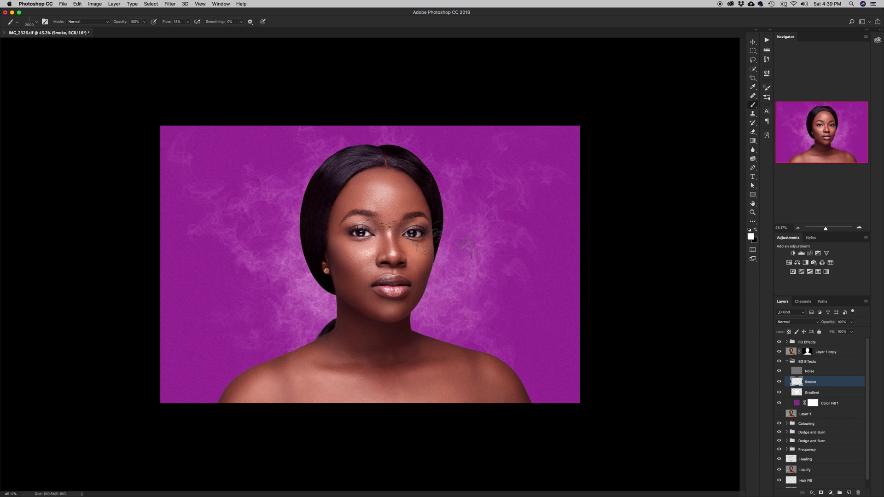
pyautogui.press('[')
pyautogui.press('[')
pyautogui.press('[')
pyautogui.press('[')
pyautogui.press('[')
pyautogui.press('[')
pyautogui.press('[')
pyautogui.press('[')
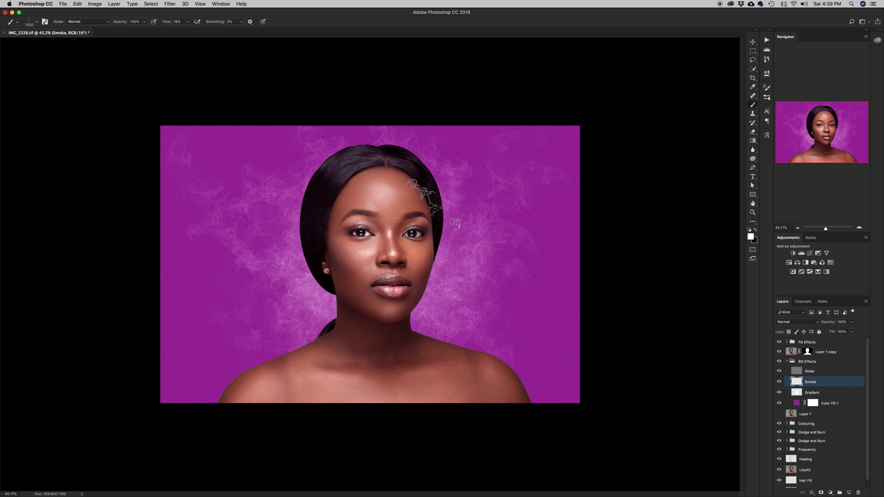
pyautogui.press('[')
pyautogui.press('[')
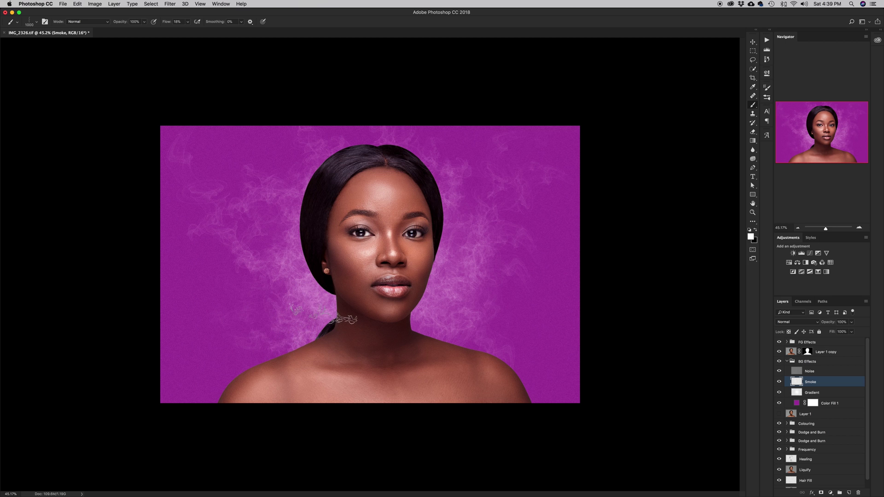
# Compare the image with and without the Smoke layer and lower that layer's opacity to about 68%.
pyautogui.click(780, 383)
pyautogui.click(780, 383)
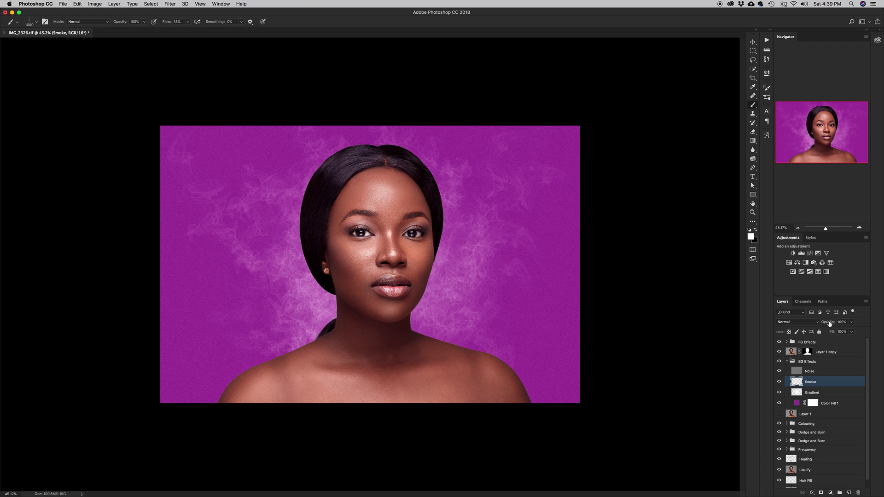
pyautogui.moveTo(829, 323); pyautogui.dragTo(814, 324)
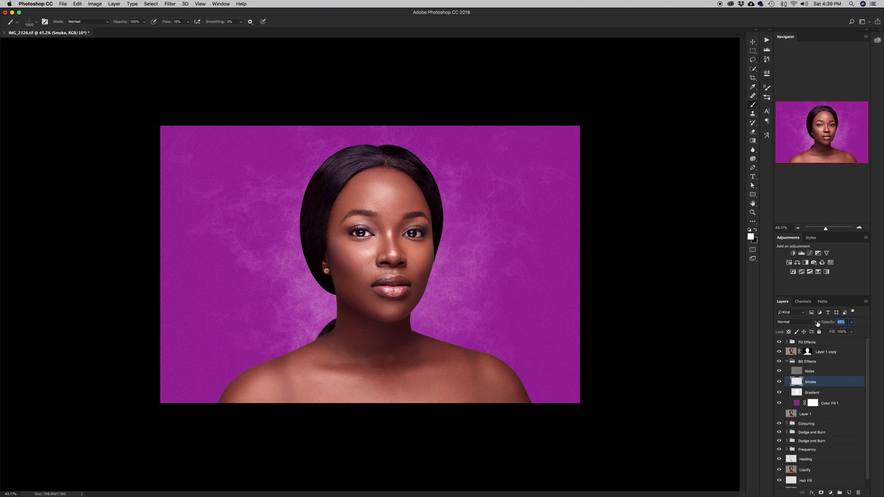
pyautogui.moveTo(817, 323); pyautogui.dragTo(818, 324)
# Add a new layer above the Smoke layer and name it Smoke 2.
pyautogui.click(849, 492)
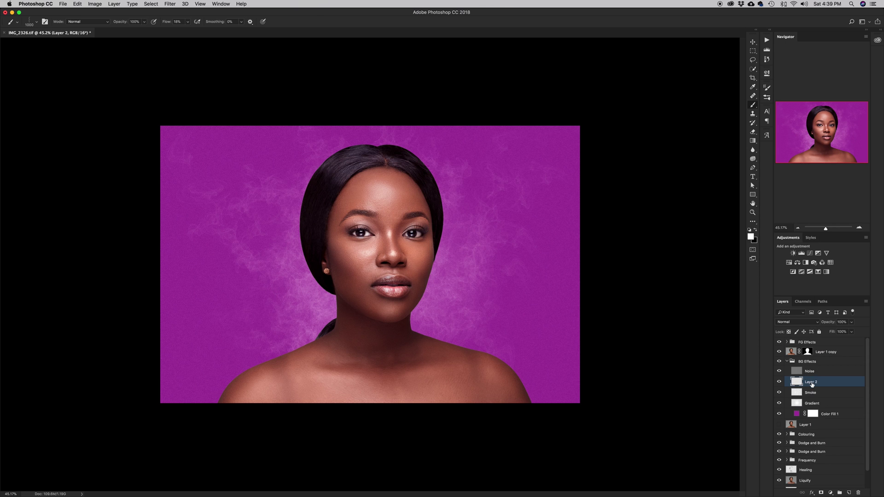
pyautogui.doubleClick(812, 383)
pyautogui.write('Smoke 2')
pyautogui.press('Return')
# Set the smoke brush's Flow to 100% and enlarge the brush to 4000 px.
pyautogui.moveTo(167, 23); pyautogui.dragTo(223, 24)
pyautogui.press(']')
pyautogui.press(']')
pyautogui.press(']')
pyautogui.press(']')
pyautogui.press(']')
pyautogui.press(']')
pyautogui.press(']')
pyautogui.press(']')
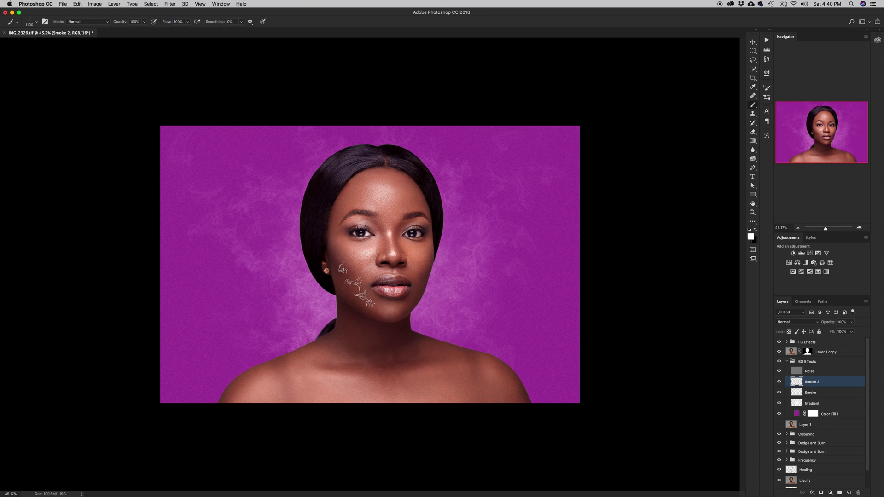
pyautogui.press(']')
pyautogui.press(']')
pyautogui.press(']')
pyautogui.press(']')
pyautogui.press(']')
pyautogui.press(']')
pyautogui.press(']')
pyautogui.press(']')
pyautogui.press(']')
pyautogui.press(']')
pyautogui.press(']')
pyautogui.press(']')
pyautogui.press(']')
pyautogui.press(']')
pyautogui.press(']')
pyautogui.press(']')
pyautogui.press(']')
pyautogui.press(']')
pyautogui.press(']')
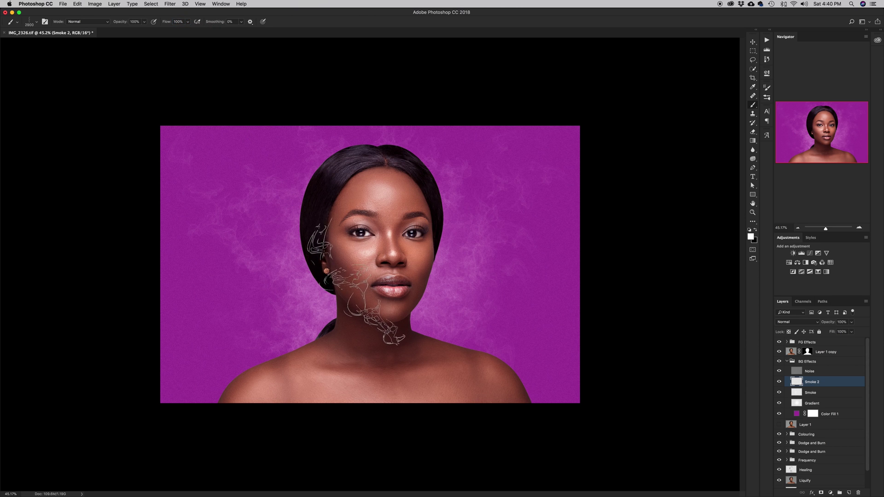
pyautogui.press(']')
pyautogui.press(']')
pyautogui.press(']')
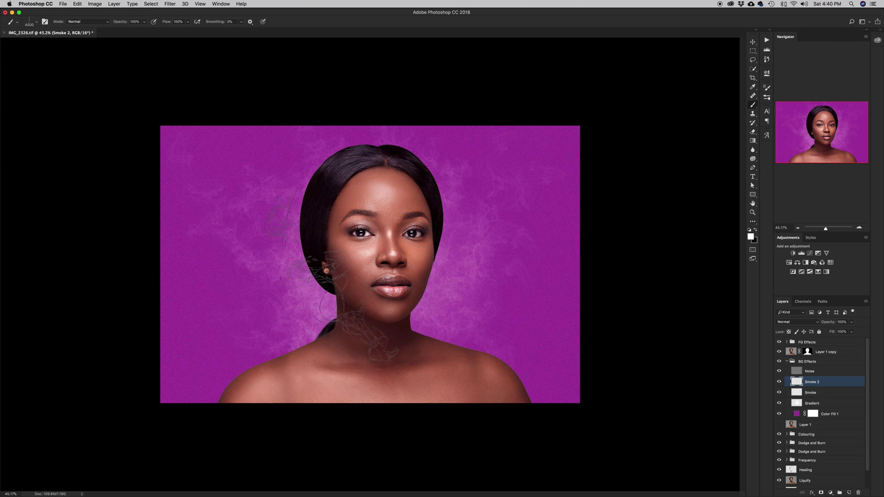
# Paint large, distinct white smoke wisps on the Smoke 2 layer on both sides of the head and above the shoulder.
pyautogui.click(483, 257)
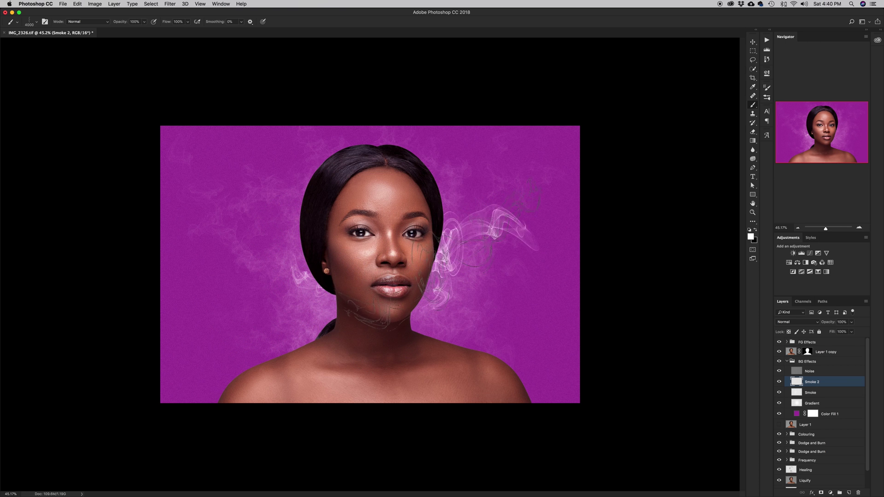
pyautogui.click(322, 184)
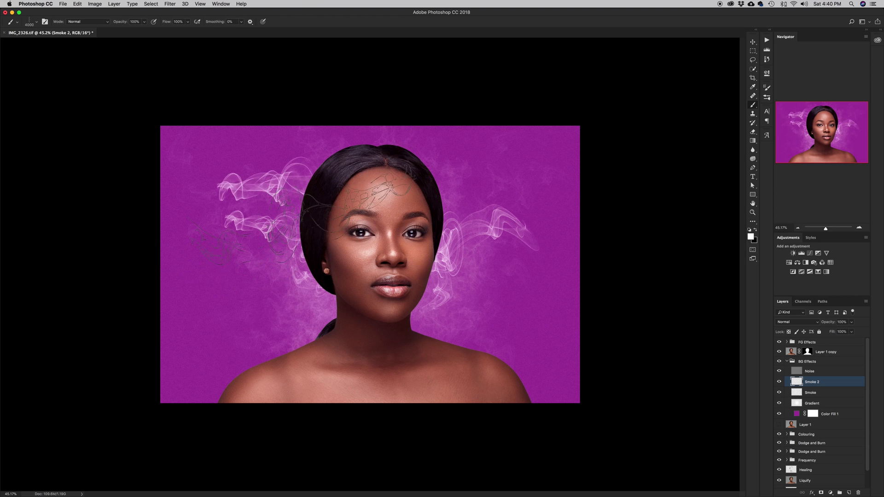
pyautogui.click(285, 295)
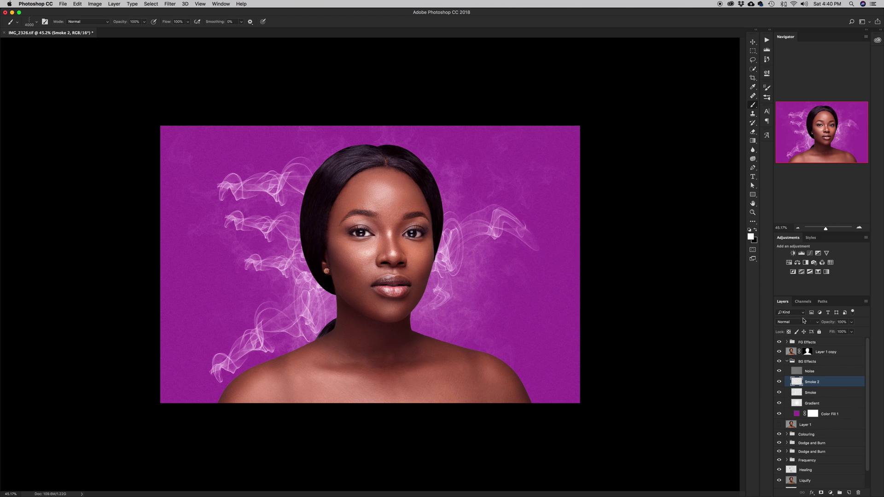
# Lower the Smoke 2 layer's opacity to 30% and toggle each smoke layer off and on to compare their effect.
pyautogui.moveTo(829, 325); pyautogui.dragTo(812, 324)
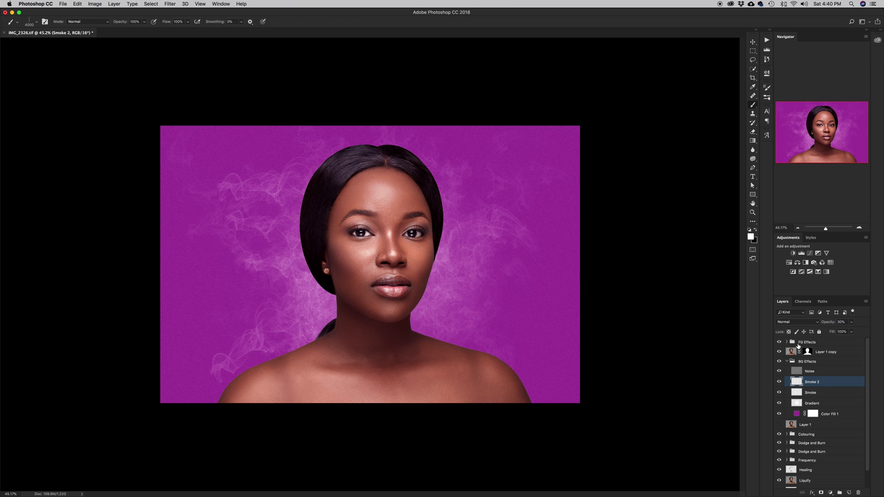
pyautogui.click(779, 383)
pyautogui.click(779, 383)
pyautogui.click(779, 393)
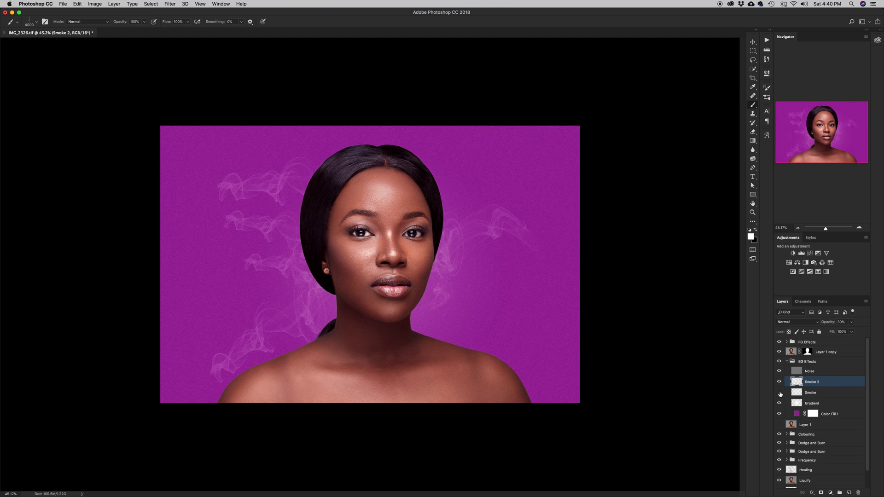
pyautogui.click(780, 394)
# Reduce the Fill of the Smoke 2 layer and set the Smoke layer's Fill to about 78%.
pyautogui.click(818, 372)
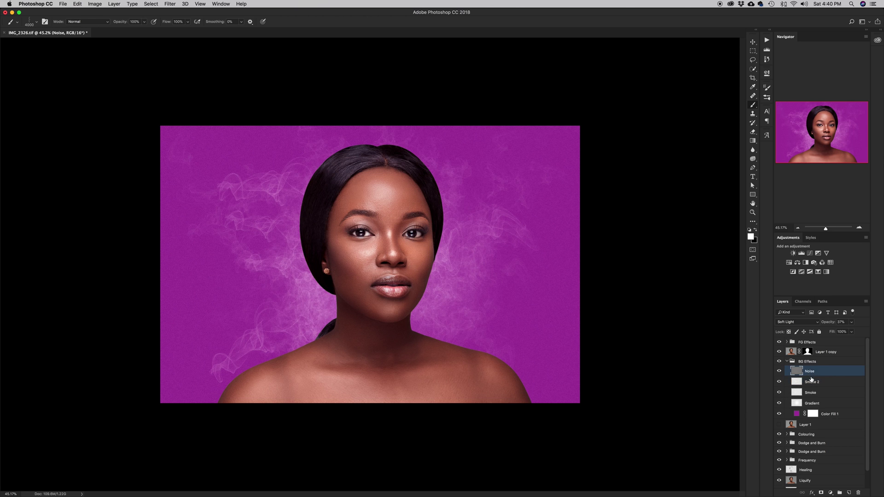
pyautogui.click(810, 383)
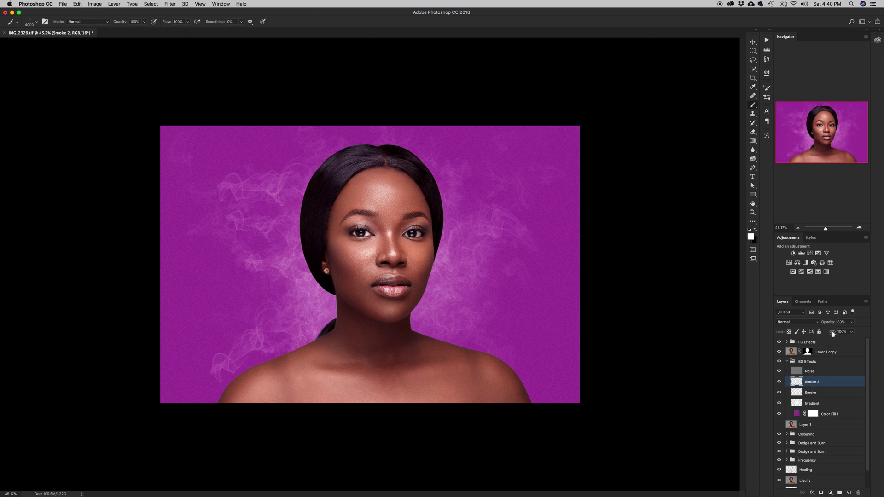
pyautogui.moveTo(833, 333); pyautogui.dragTo(819, 333)
pyautogui.moveTo(819, 333); pyautogui.dragTo(826, 340)
pyautogui.click(811, 392)
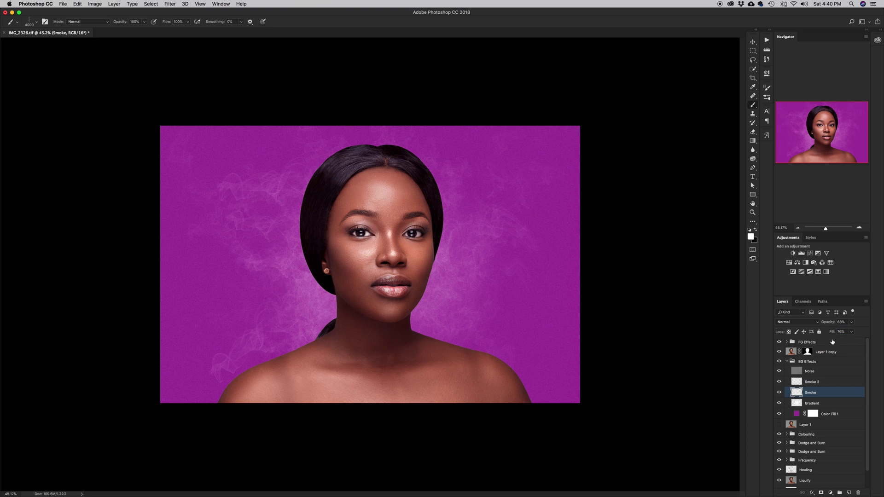